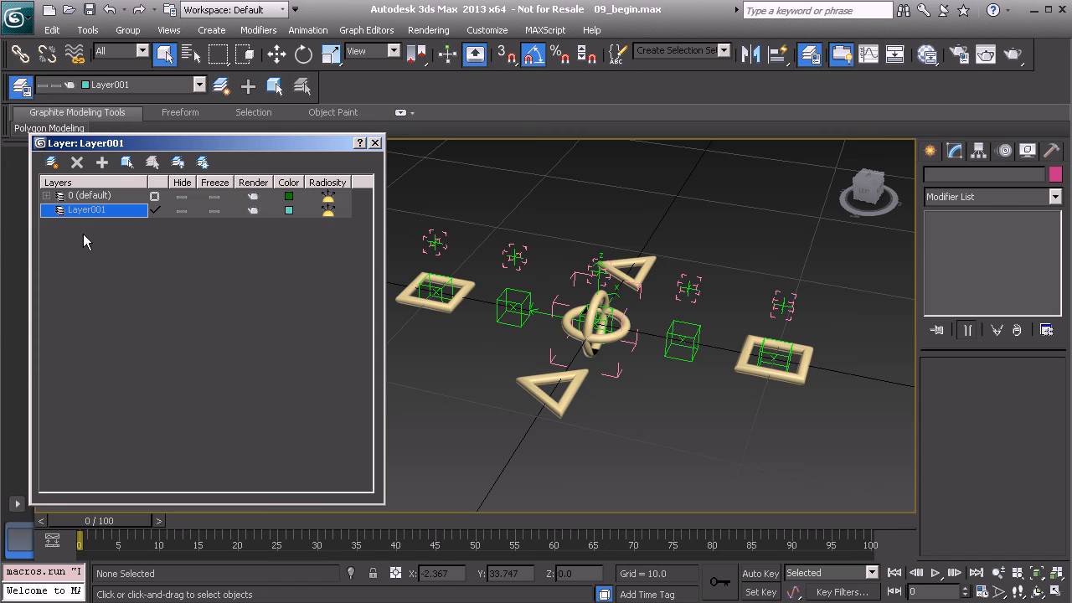
# - Rename the new layer to Flexi_Hidden and make layer 0 (default) the current layer
pyautogui.click(98, 211)
pyautogui.write('Flexi_Hidden')
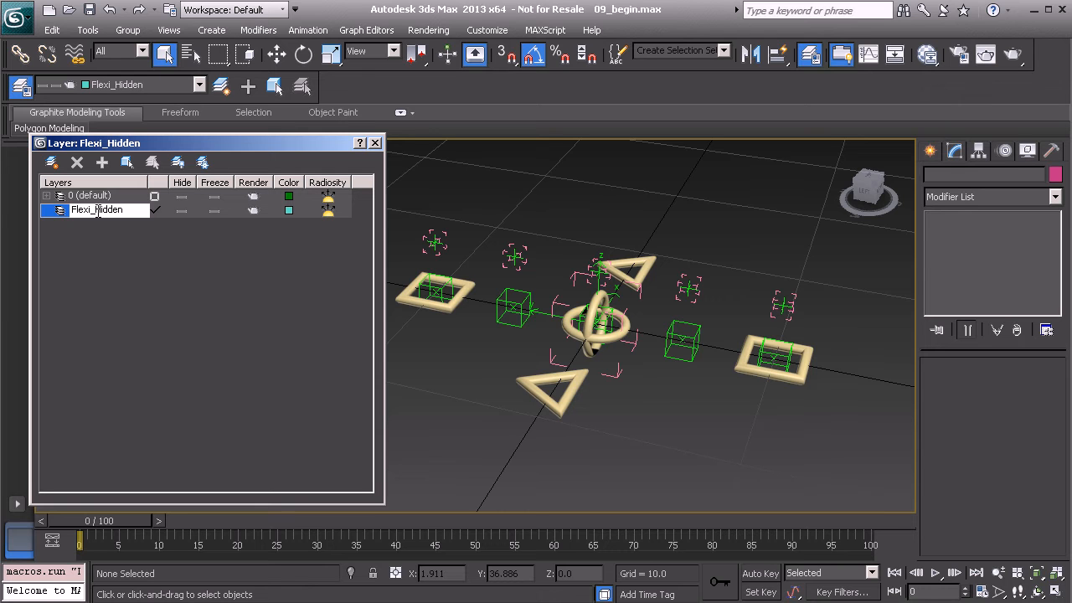
pyautogui.press('Return')
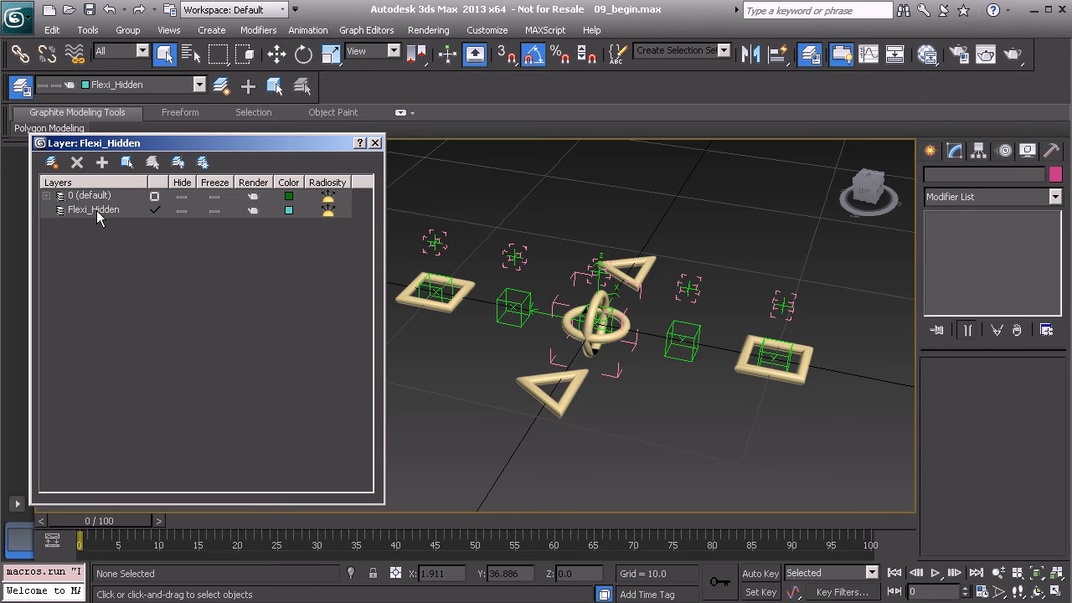
pyautogui.click(154, 196)
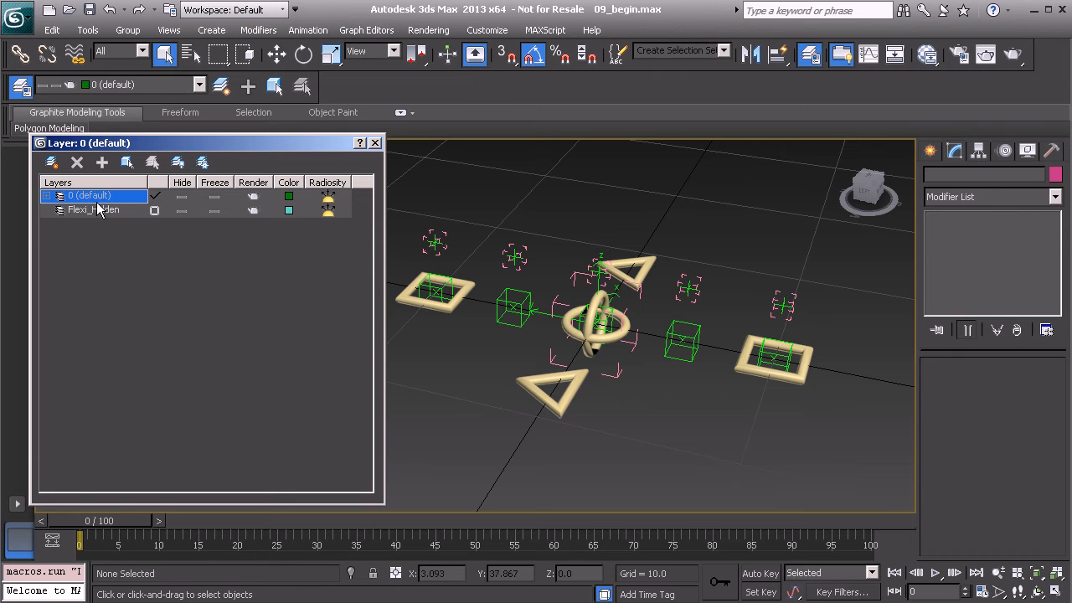
# - Move all the up-vector helpers floating above the rig into the Flexi_Hidden layer and hide that layer
pyautogui.keyDown('alt'); pyautogui.moveTo(618, 290); pyautogui.dragTo(599, 318, button='middle'); pyautogui.keyUp('alt')
pyautogui.keyDown('alt'); pyautogui.moveTo(527, 339); pyautogui.dragTo(527, 315, button='middle'); pyautogui.keyUp('alt')
pyautogui.moveTo(651, 259); pyautogui.dragTo(511, 267, button='middle')
pyautogui.moveTo(619, 210); pyautogui.dragTo(687, 267)
pyautogui.keyDown('alt'); pyautogui.moveTo(686, 267); pyautogui.dragTo(572, 243, button='middle'); pyautogui.keyUp('alt')
pyautogui.keyDown('ctrl'); pyautogui.moveTo(544, 206); pyautogui.dragTo(583, 267); pyautogui.keyUp('ctrl')
pyautogui.moveTo(532, 250); pyautogui.dragTo(577, 256, button='middle')
pyautogui.scroll(1, 594, 279)
pyautogui.keyDown('ctrl'); pyautogui.moveTo(573, 207); pyautogui.dragTo(610, 250); pyautogui.keyUp('ctrl')
pyautogui.moveTo(487, 244); pyautogui.dragTo(548, 277, button='middle')
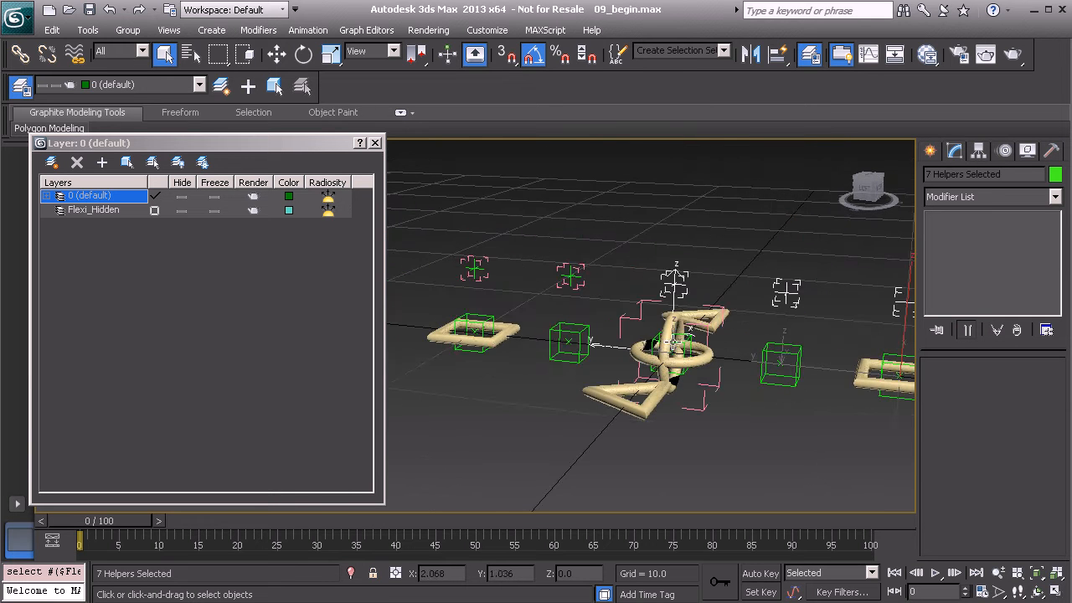
pyautogui.keyDown('alt'); pyautogui.moveTo(575, 319); pyautogui.dragTo(545, 260, button='middle'); pyautogui.keyUp('alt')
pyautogui.keyDown('ctrl'); pyautogui.moveTo(545, 265); pyautogui.dragTo(589, 317); pyautogui.keyUp('ctrl')
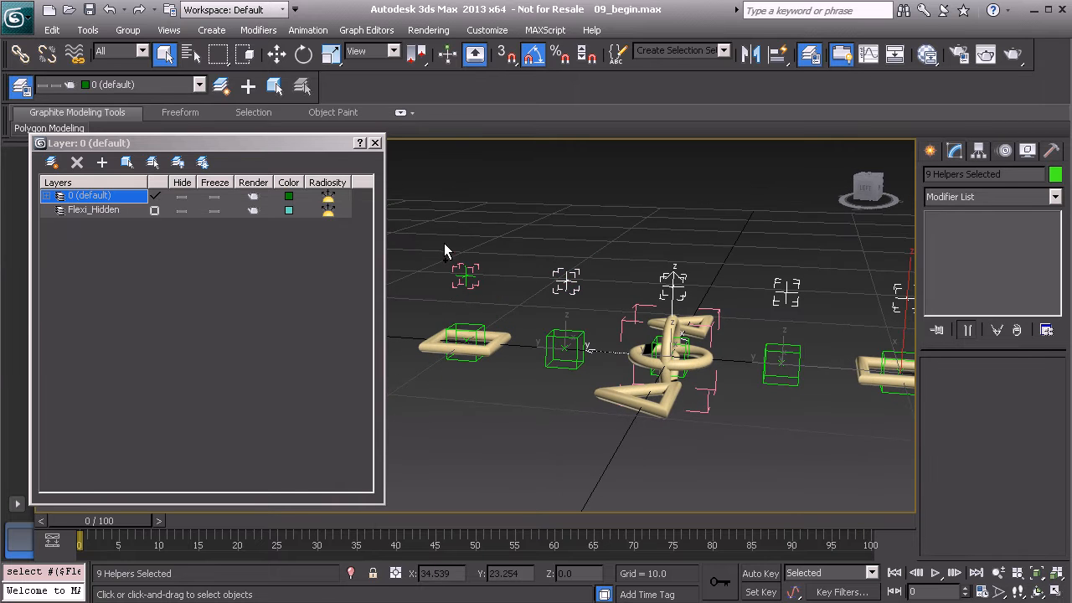
pyautogui.keyDown('ctrl'); pyautogui.moveTo(499, 296); pyautogui.dragTo(504, 295); pyautogui.keyUp('ctrl')
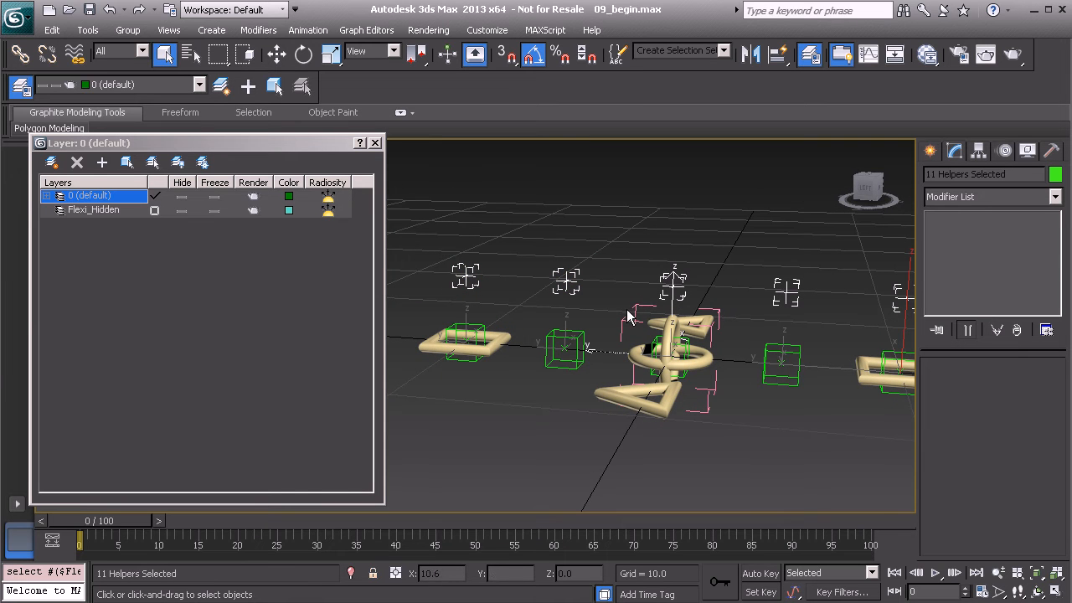
pyautogui.click(86, 211)
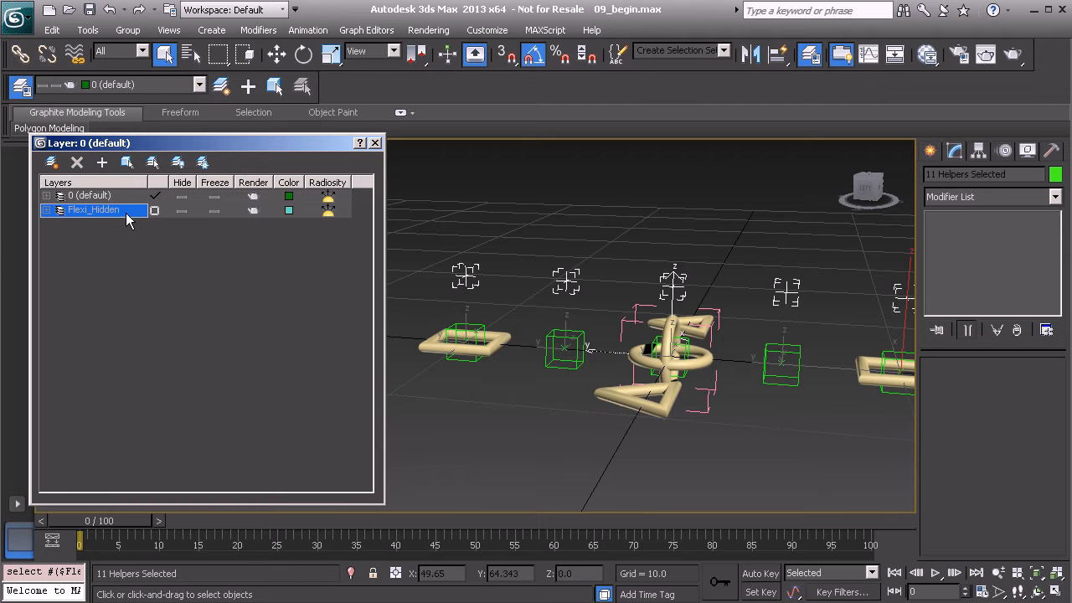
pyautogui.click(182, 210)
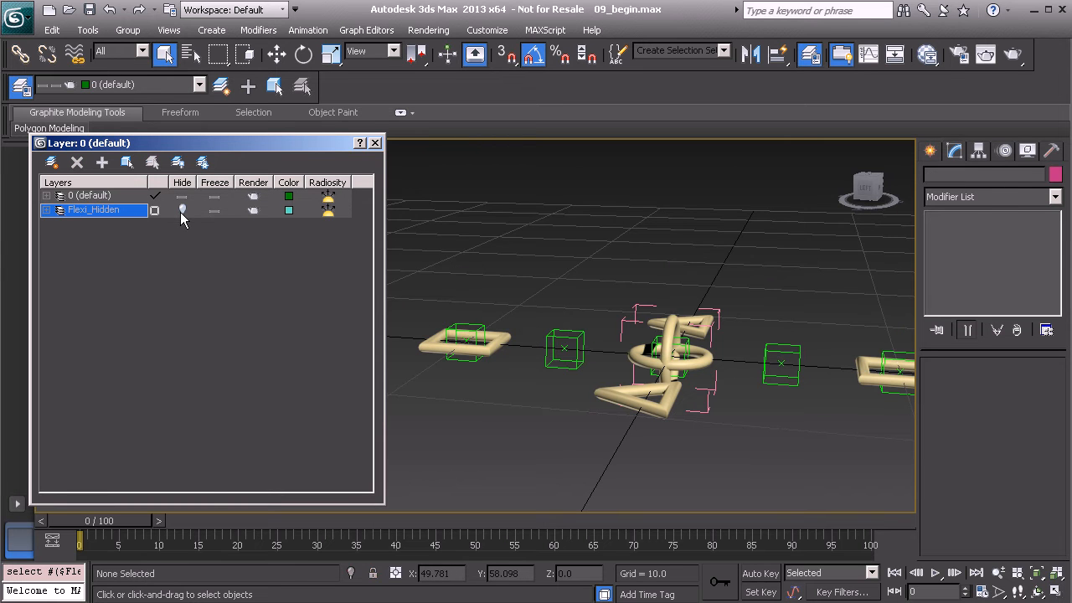
# - Add the Flexi_Anchor point helpers along the rig to the hidden Flexi_Hidden layer
pyautogui.moveTo(653, 324)
pyautogui.keyDown('alt'); pyautogui.mouseDown(button='middle')
pyautogui.moveTo(634, 352)
pyautogui.moveTo(656, 290)
pyautogui.moveTo(724, 302)
pyautogui.moveTo(665, 319)
pyautogui.mouseUp(button='middle'); pyautogui.keyUp('alt')
pyautogui.click(734, 318)
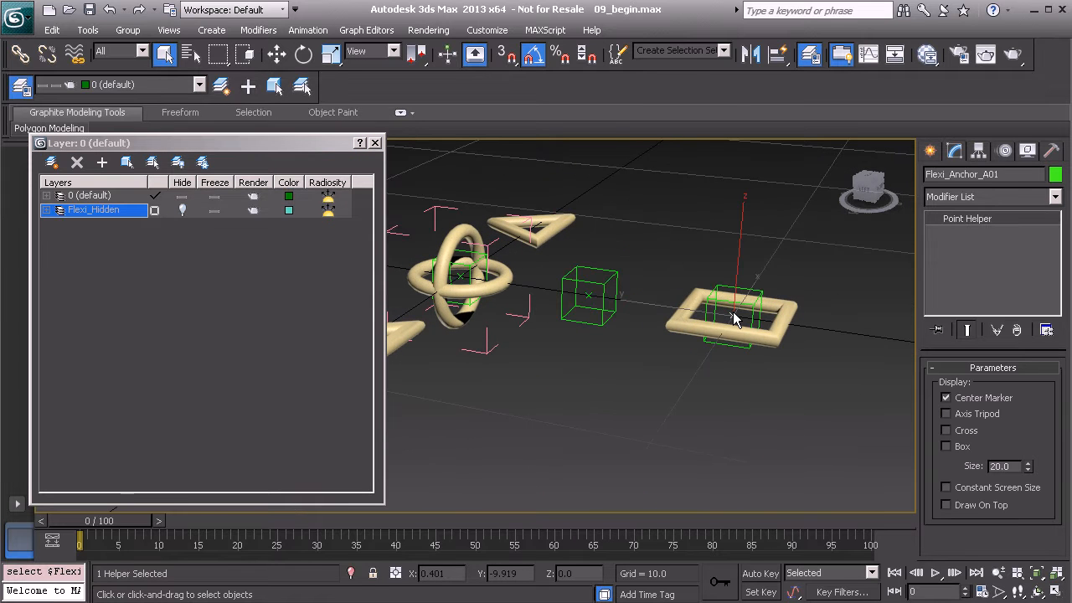
pyautogui.keyDown('ctrl'); pyautogui.click(591, 304); pyautogui.keyUp('ctrl')
pyautogui.keyDown('alt'); pyautogui.moveTo(591, 304); pyautogui.dragTo(578, 338, button='middle'); pyautogui.keyUp('alt')
pyautogui.keyDown('ctrl'); pyautogui.click(575, 327); pyautogui.keyUp('ctrl')
pyautogui.moveTo(477, 336); pyautogui.dragTo(582, 376, button='middle')
pyautogui.keyDown('ctrl'); pyautogui.click(582, 370); pyautogui.keyUp('ctrl')
pyautogui.keyDown('ctrl'); pyautogui.click(432, 338); pyautogui.keyUp('ctrl')
pyautogui.click(104, 164)
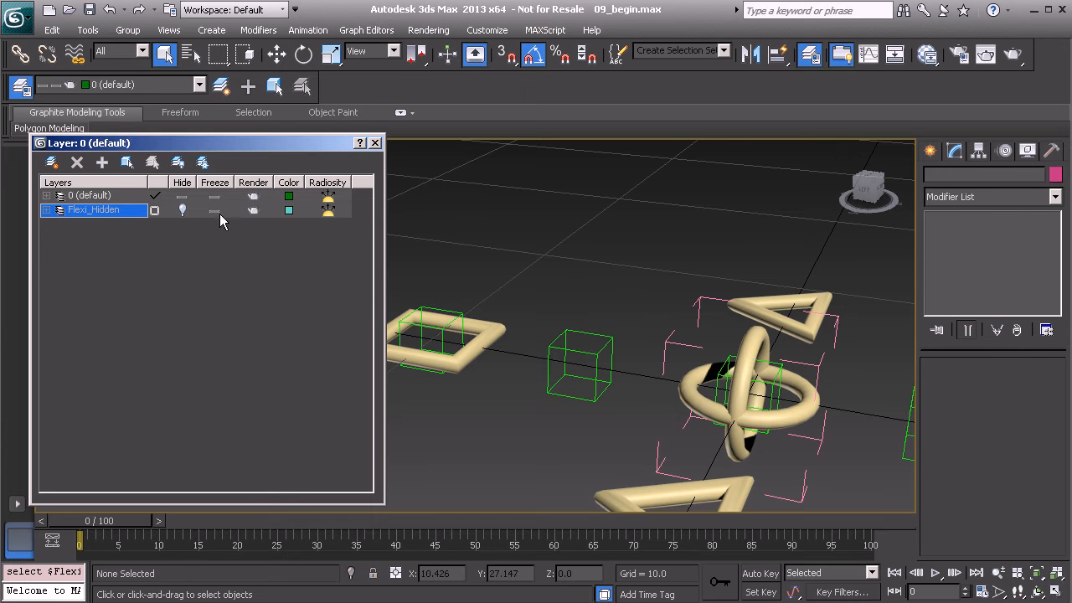
# - Add the Flexi_Mid_Bend_GRP01 helper around the central ring control to the Flexi_Hidden layer
pyautogui.moveTo(509, 298); pyautogui.dragTo(436, 276, button='middle')
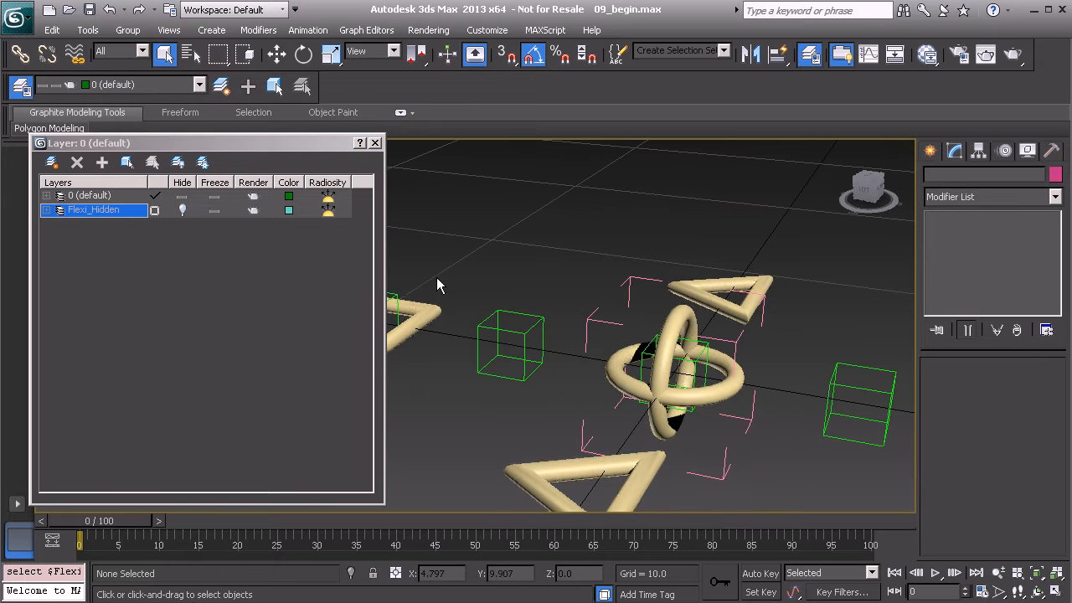
pyautogui.click(630, 283)
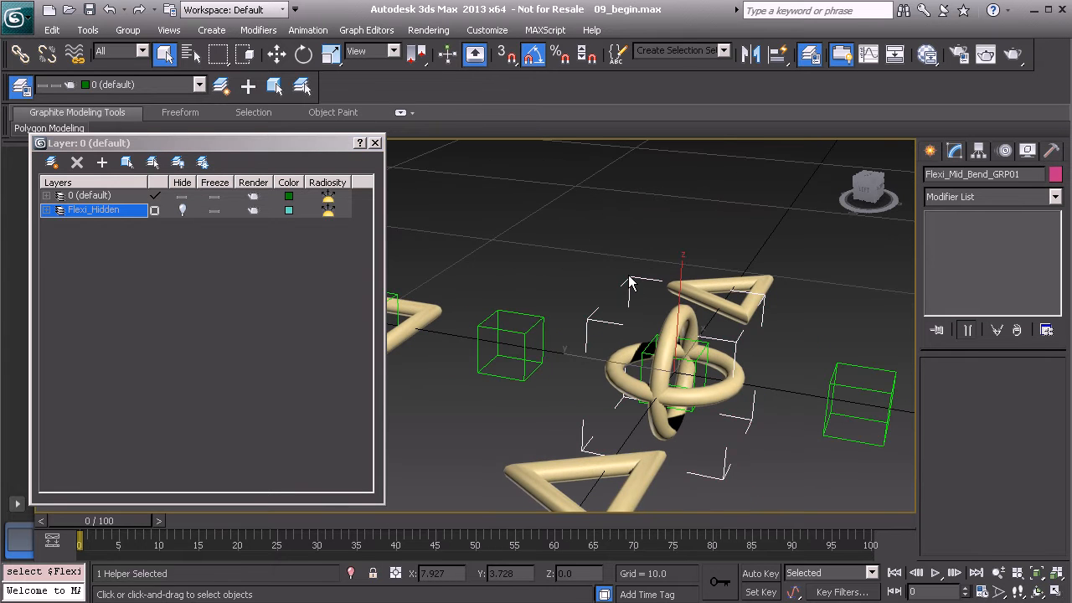
pyautogui.click(103, 164)
# - Examine the remaining Flexi_BnDrv box helpers along the rig
pyautogui.moveTo(574, 301); pyautogui.dragTo(430, 304, button='middle')
pyautogui.scroll(-2, 626, 311)
pyautogui.click(773, 385)
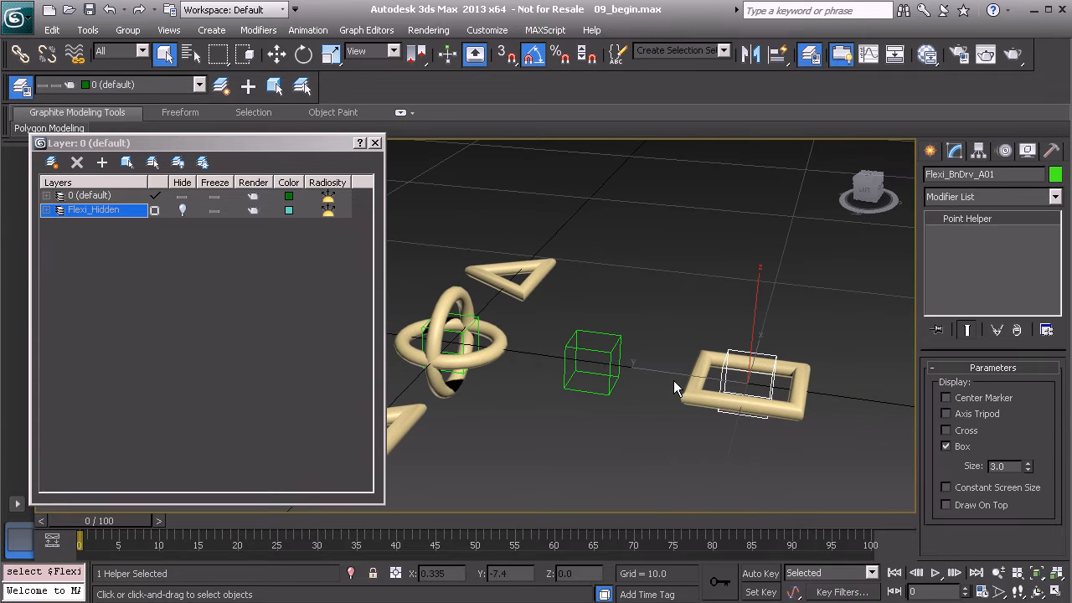
pyautogui.click(591, 351)
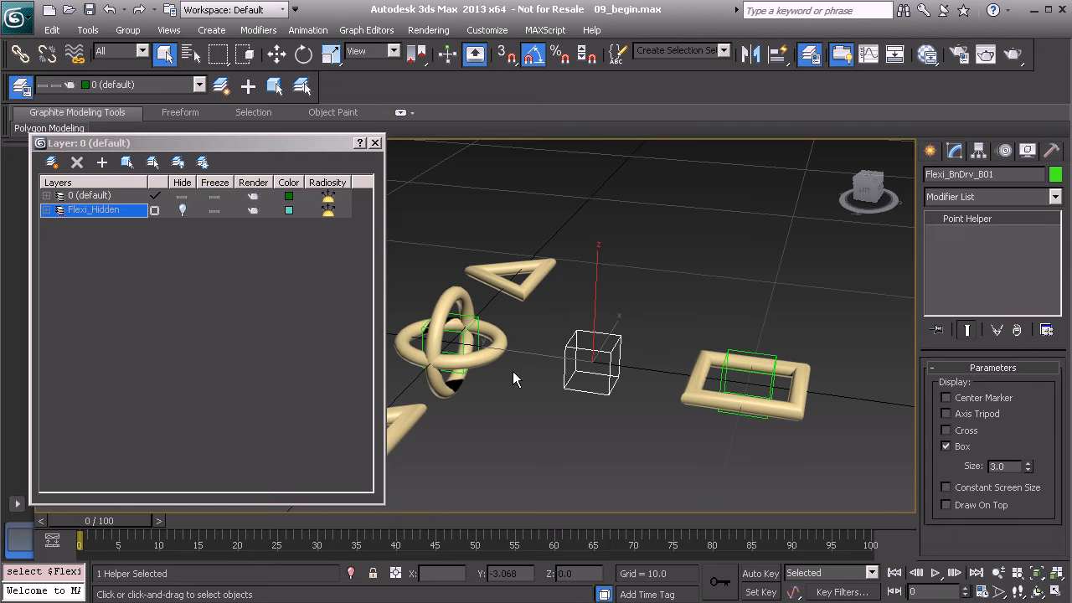
pyautogui.keyDown('alt'); pyautogui.moveTo(488, 347); pyautogui.dragTo(654, 403, button='middle'); pyautogui.keyUp('alt')
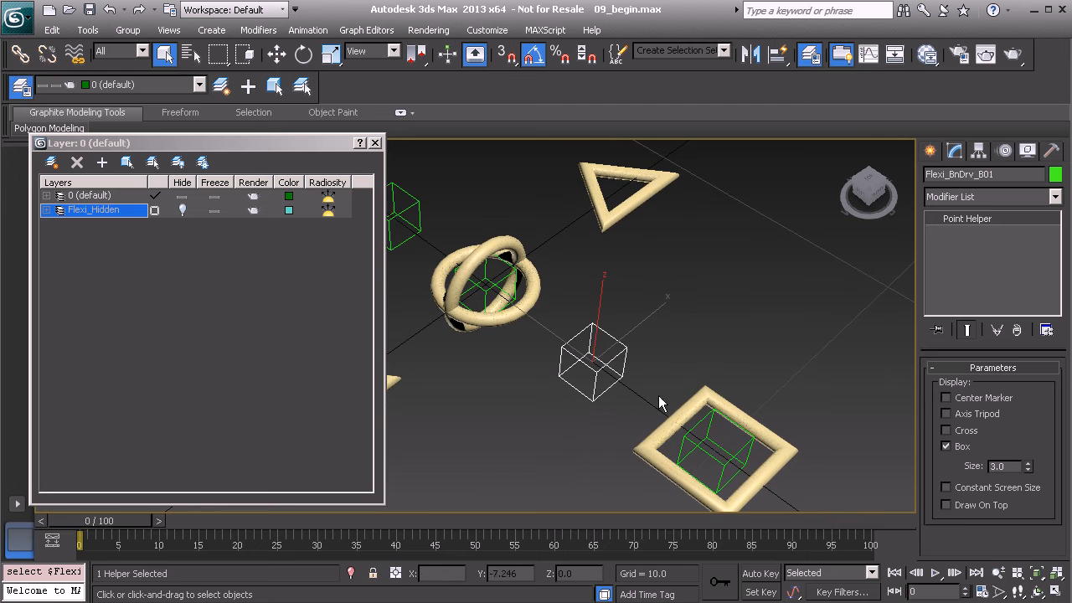
pyautogui.keyDown('alt'); pyautogui.moveTo(545, 348); pyautogui.dragTo(615, 379, button='middle'); pyautogui.keyUp('alt')
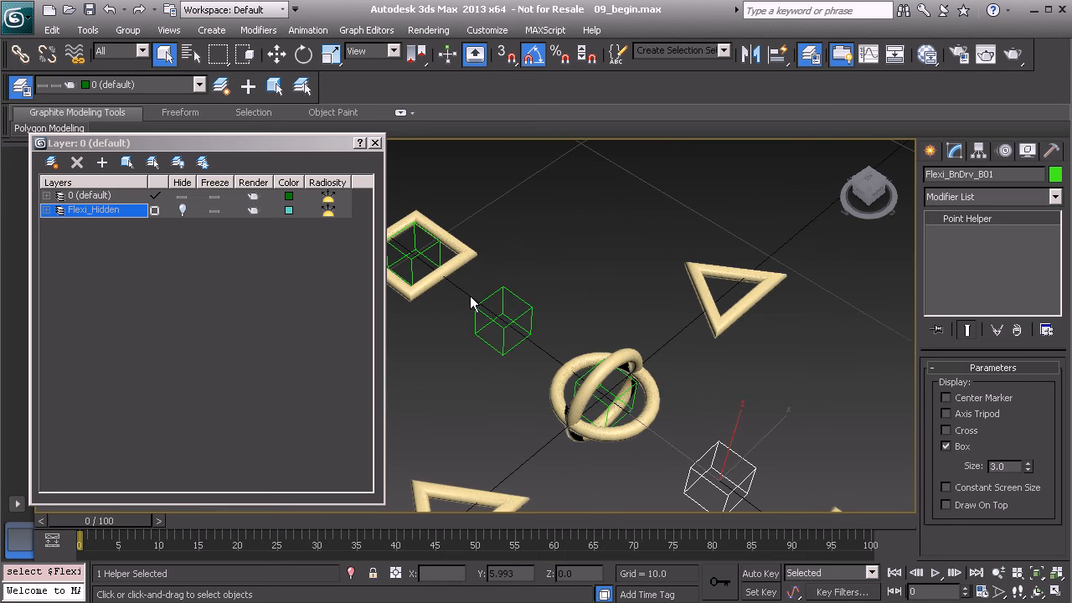
pyautogui.keyDown('alt'); pyautogui.moveTo(694, 421); pyautogui.dragTo(664, 331, button='middle'); pyautogui.keyUp('alt')
# - Select the five Flexi_BnDrv box helpers along the rig and clone them as copies
pyautogui.click(738, 411)
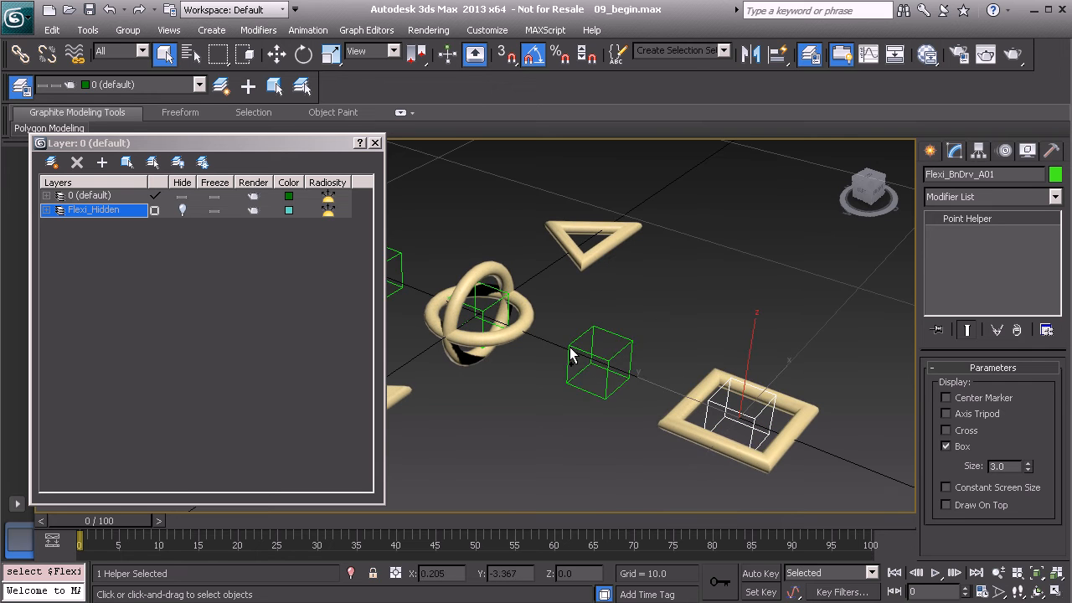
pyautogui.keyDown('ctrl'); pyautogui.click(598, 354); pyautogui.keyUp('ctrl')
pyautogui.keyDown('ctrl'); pyautogui.click(485, 308); pyautogui.keyUp('ctrl')
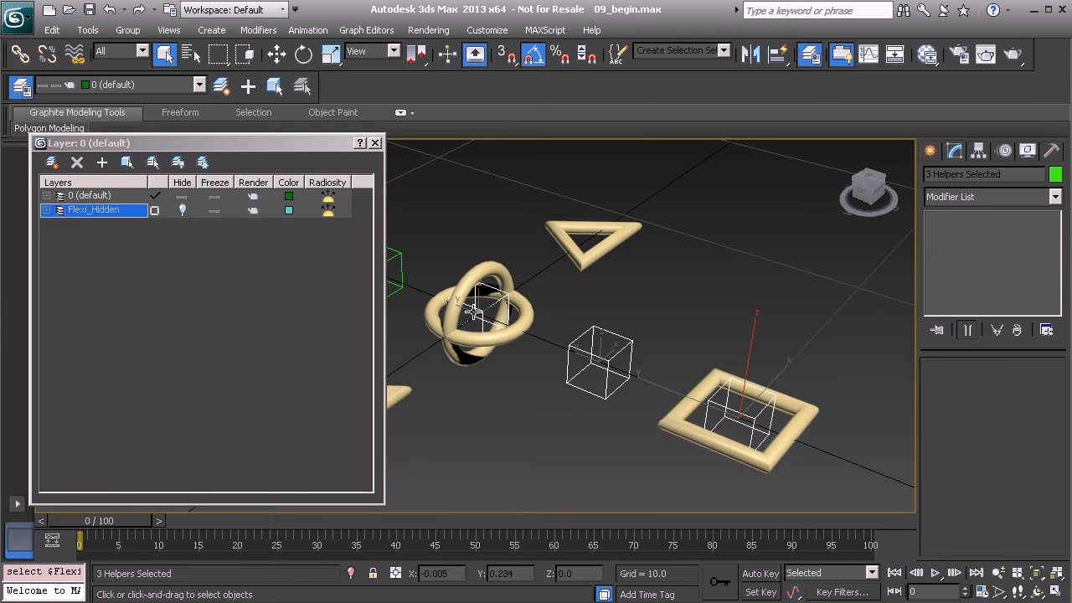
pyautogui.keyDown('alt'); pyautogui.moveTo(485, 308); pyautogui.dragTo(595, 373, button='middle'); pyautogui.keyUp('alt')
pyautogui.keyDown('ctrl'); pyautogui.click(482, 318); pyautogui.keyUp('ctrl')
pyautogui.keyDown('ctrl'); pyautogui.click(481, 318); pyautogui.keyUp('ctrl')
pyautogui.keyDown('alt'); pyautogui.moveTo(527, 343); pyautogui.dragTo(596, 309, button='middle'); pyautogui.keyUp('alt')
pyautogui.scroll(-3, 600, 311)
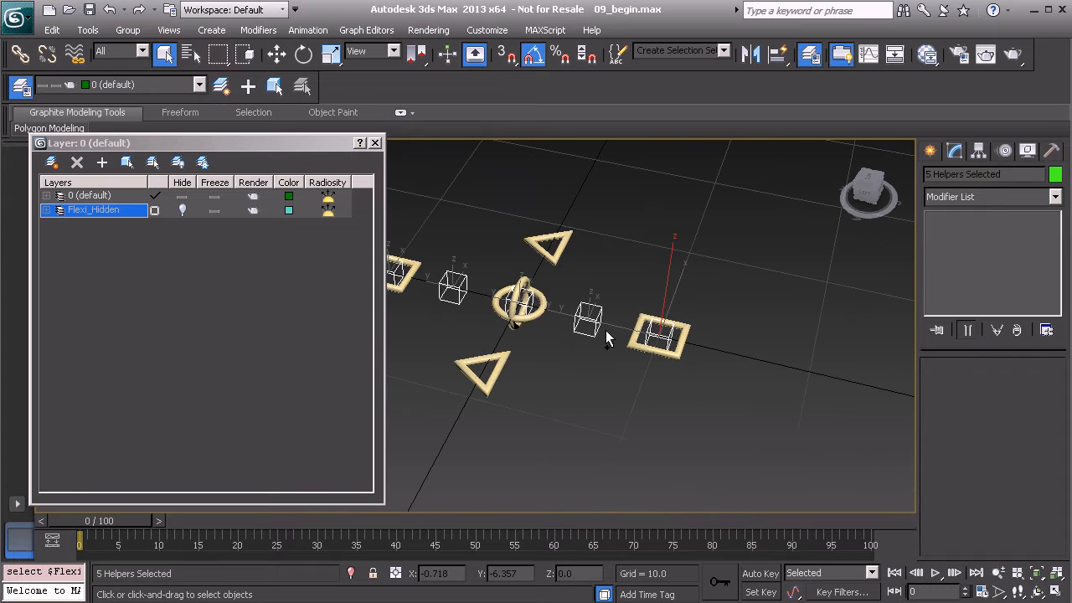
pyautogui.hotkey('ctrl', 'v')
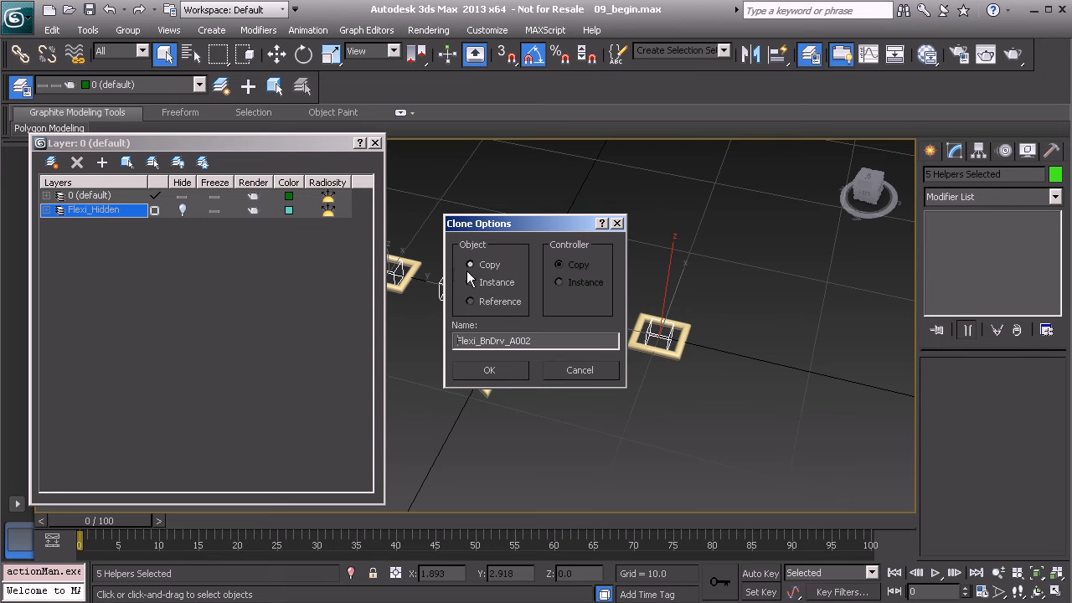
pyautogui.click(491, 371)
# - Set the size of the five cloned box helpers to 5 by running $.size = 5 in the MAXScript Listener
pyautogui.rightClick(50, 573)
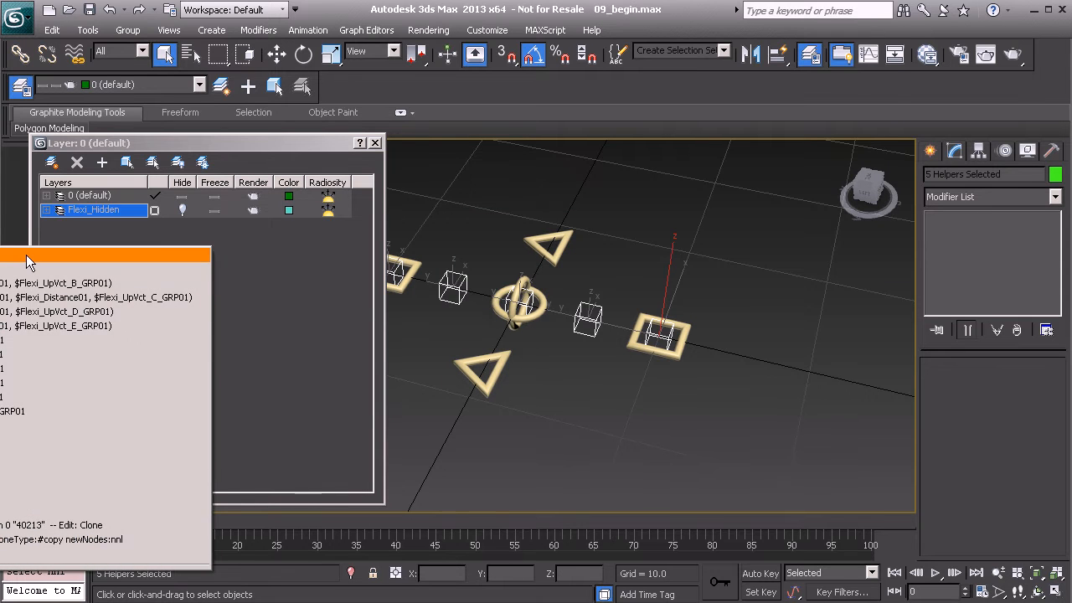
pyautogui.click(26, 255)
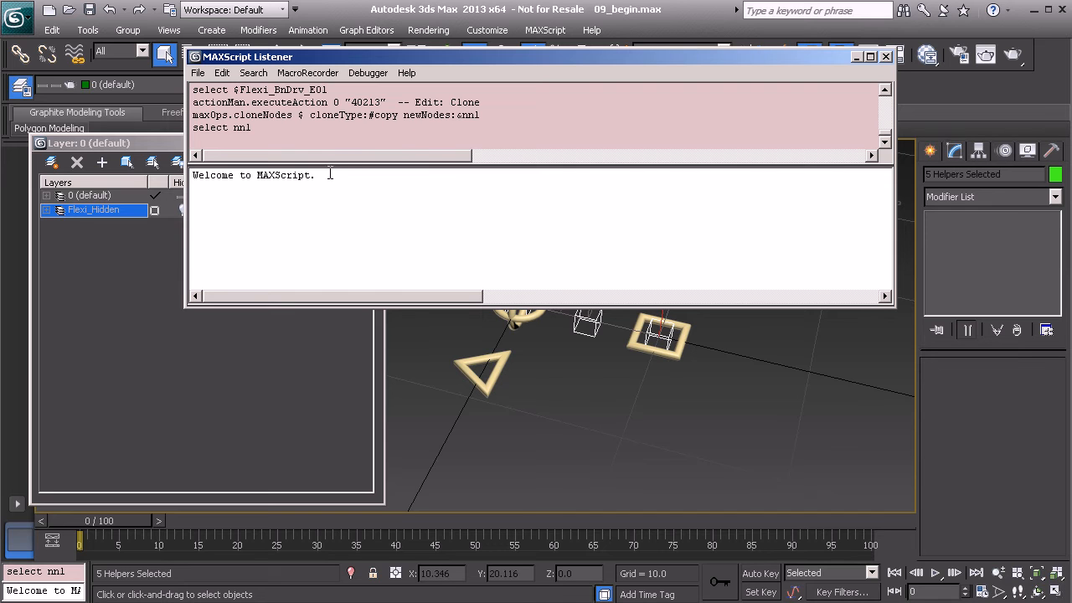
pyautogui.hotkey('ctrl', 'a')
pyautogui.keyDown('ctrl'); pyautogui.scroll(5, 293, 201); pyautogui.keyUp('ctrl')
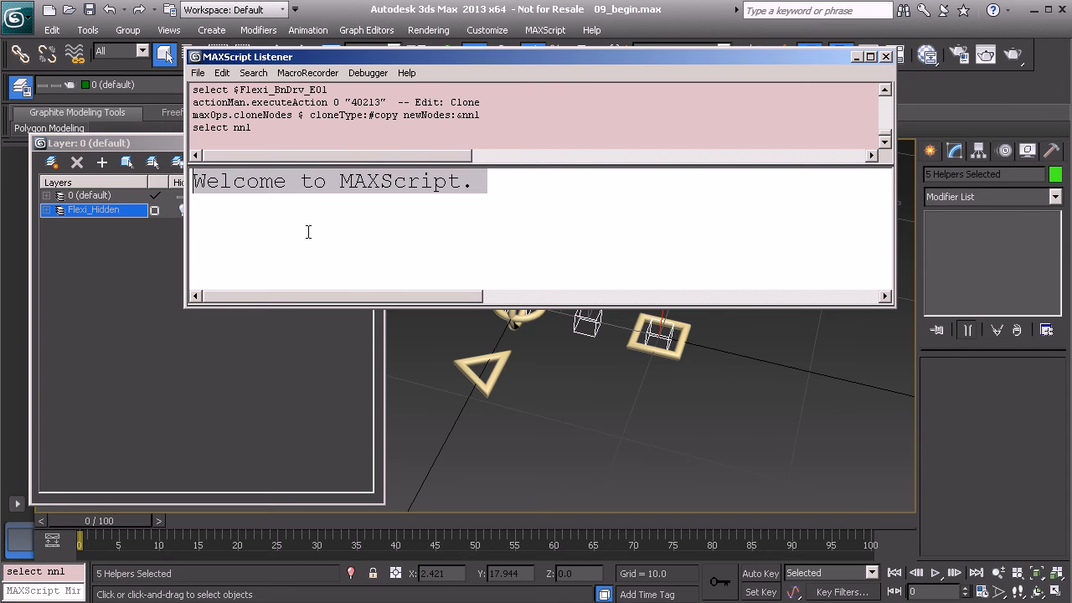
pyautogui.write('$')
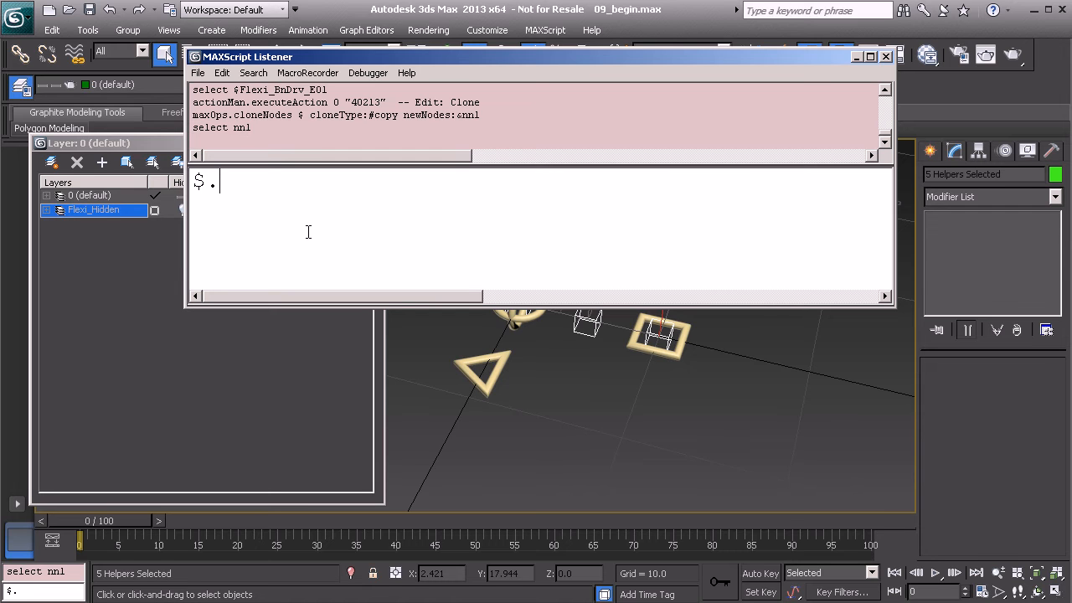
pyautogui.write('.size = 5')
pyautogui.press('Return')
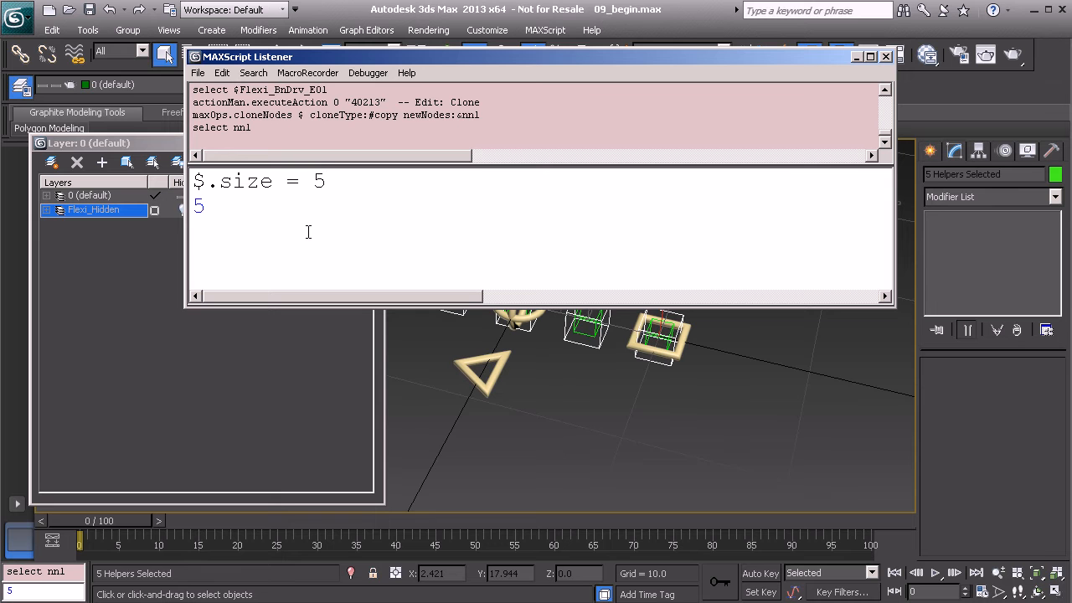
pyautogui.click(886, 58)
# - Rename the cloned box helper around Flexi_BnDrv_A01 to Flexi_Bone_A01
pyautogui.keyDown('alt'); pyautogui.moveTo(813, 217); pyautogui.dragTo(551, 304, button='middle'); pyautogui.keyUp('alt')
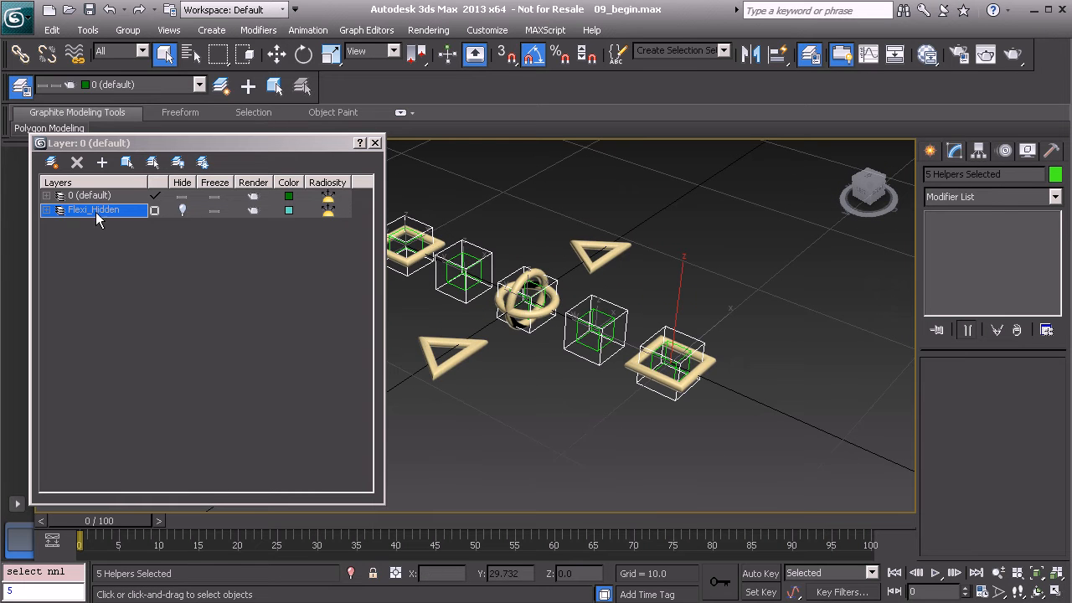
pyautogui.moveTo(633, 315); pyautogui.dragTo(632, 327, button='middle')
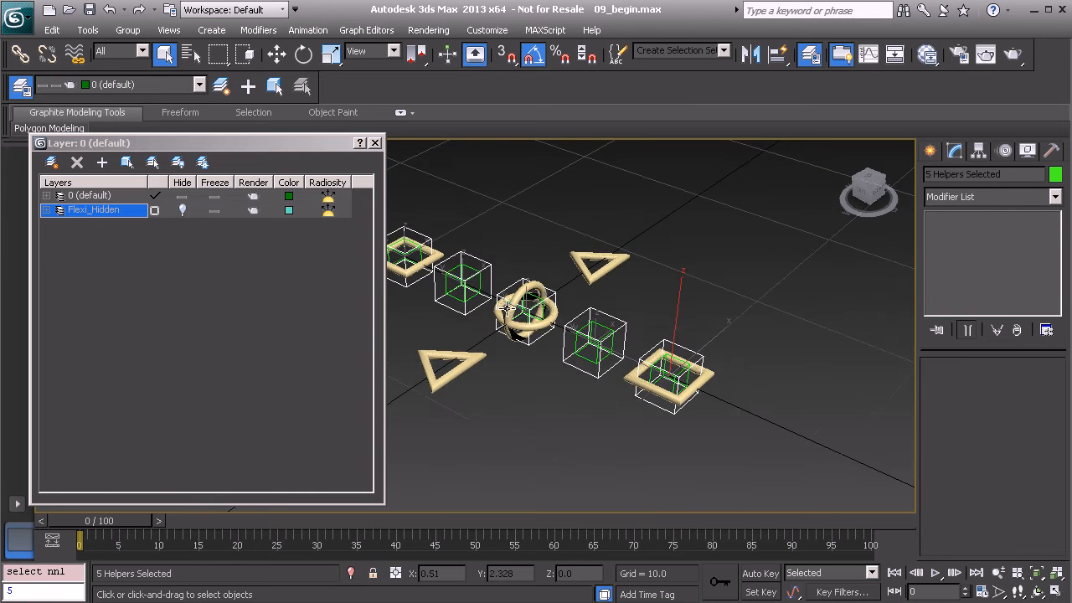
pyautogui.keyDown('alt'); pyautogui.moveTo(526, 323); pyautogui.dragTo(694, 340, button='middle'); pyautogui.keyUp('alt')
pyautogui.click(710, 336)
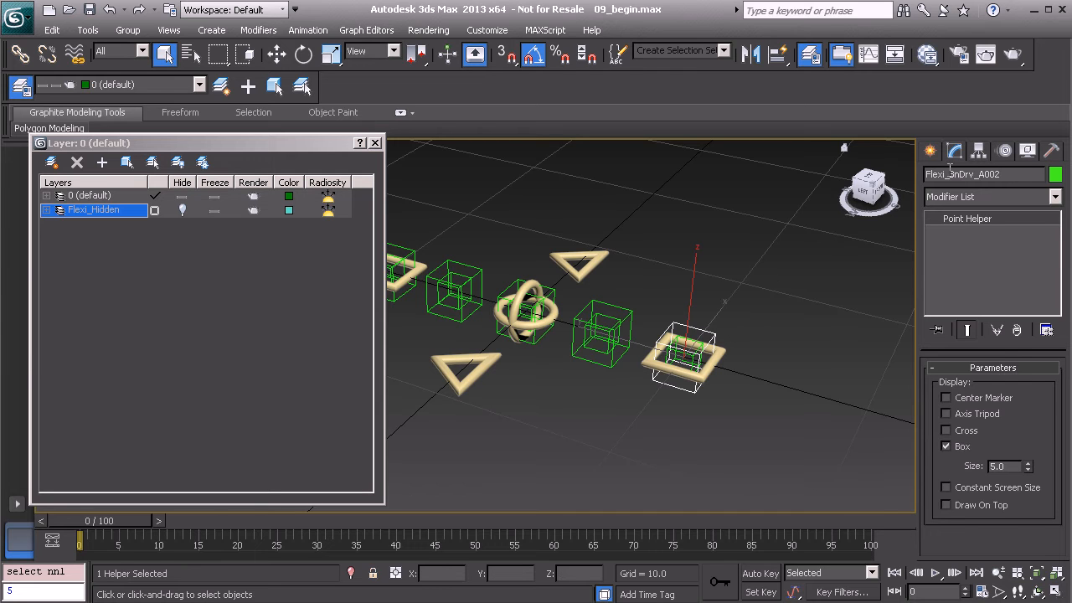
pyautogui.moveTo(949, 174); pyautogui.dragTo(975, 176)
pyautogui.write('Bone')
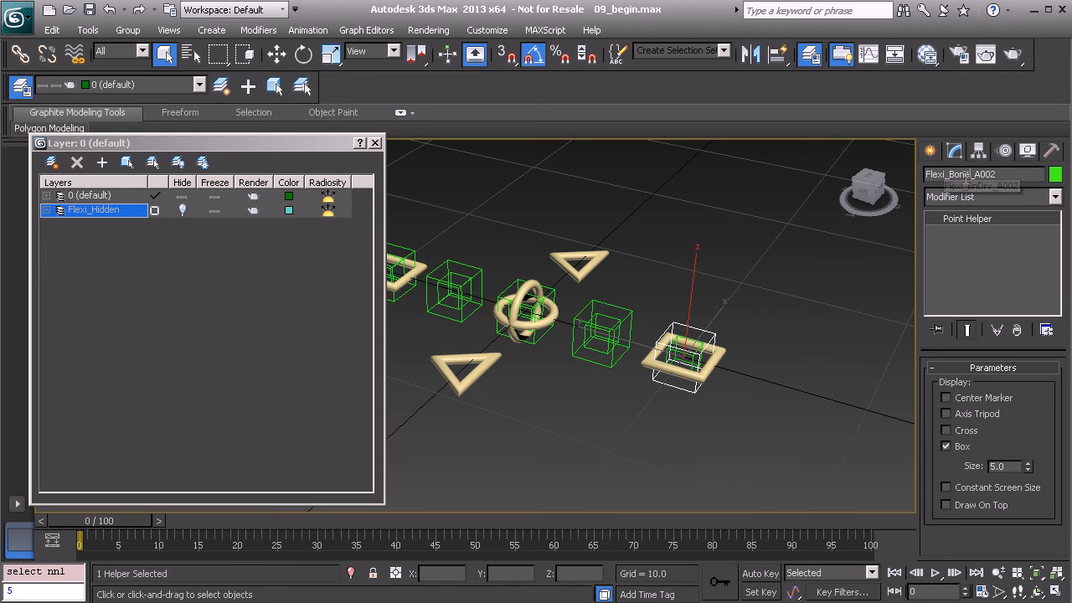
pyautogui.moveTo(987, 174); pyautogui.dragTo(1000, 174)
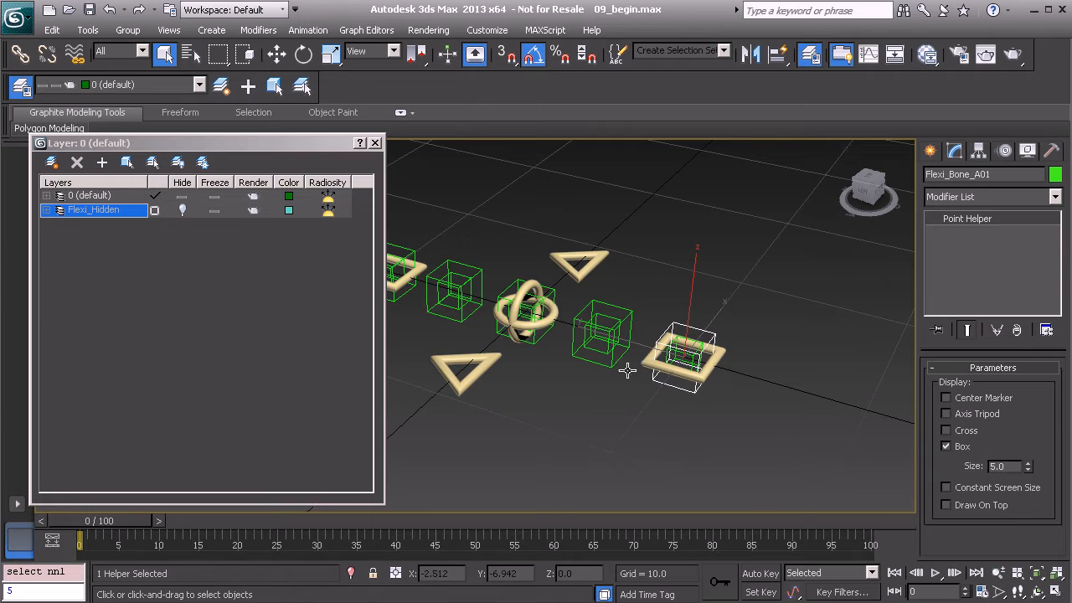
# - Delete the LookAt Constraint from the rotation list of the Flexi_Bone_E01 helper
pyautogui.moveTo(617, 348); pyautogui.dragTo(632, 369, button='middle')
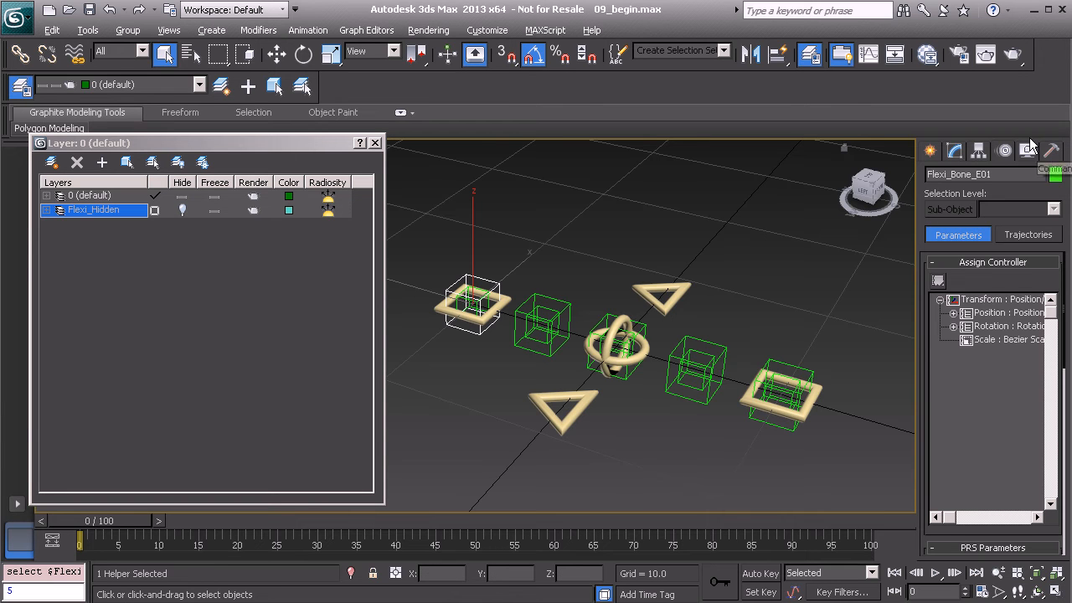
pyautogui.moveTo(921, 376); pyautogui.dragTo(924, 156)
pyautogui.moveTo(941, 407); pyautogui.dragTo(926, 237)
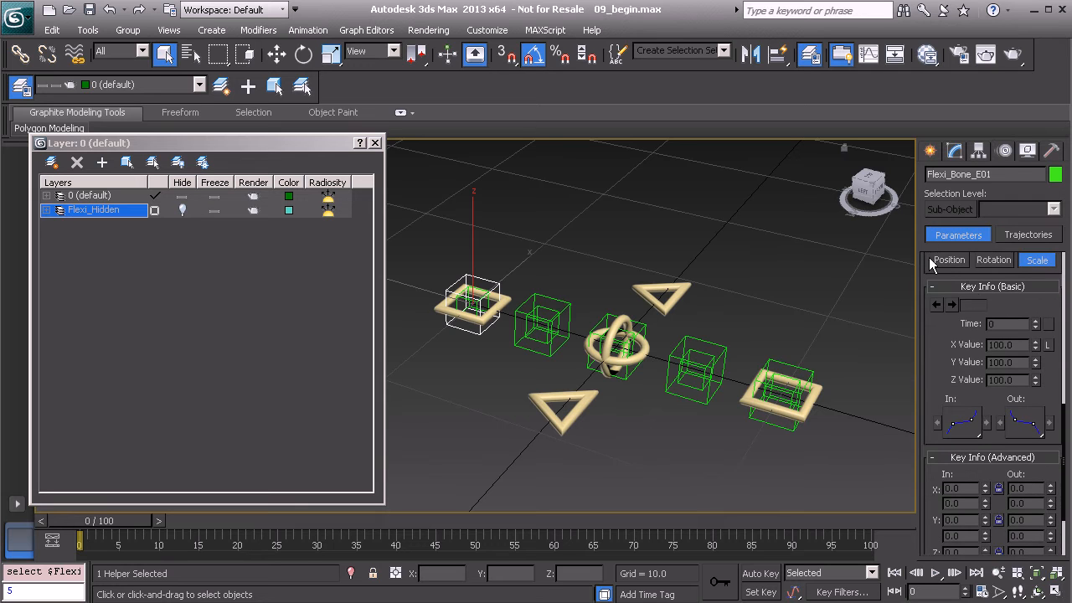
pyautogui.click(994, 260)
pyautogui.moveTo(926, 399); pyautogui.dragTo(913, 206)
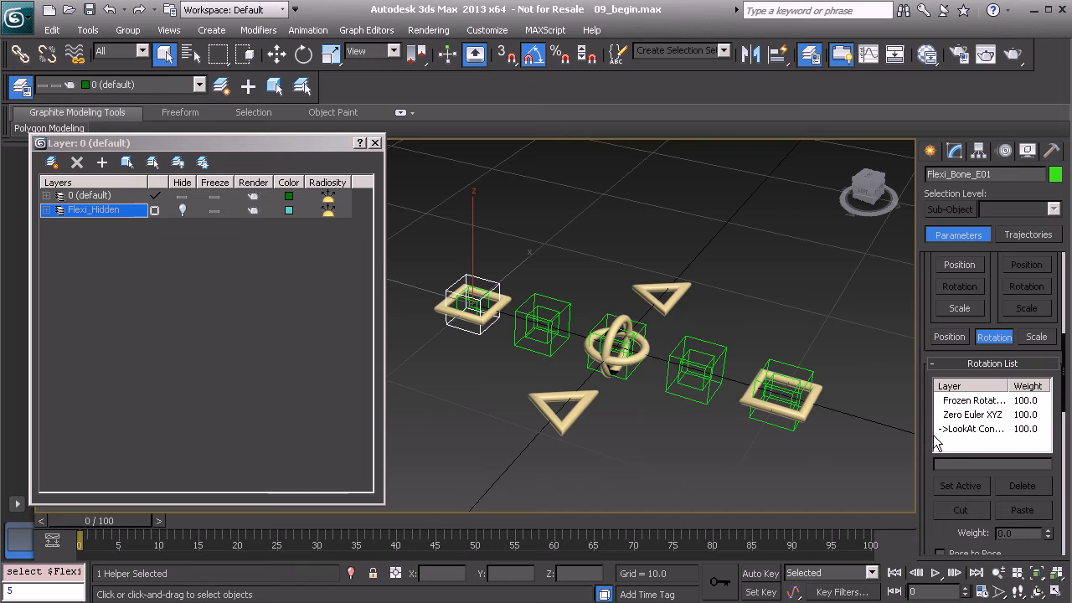
pyautogui.moveTo(926, 435); pyautogui.dragTo(921, 355)
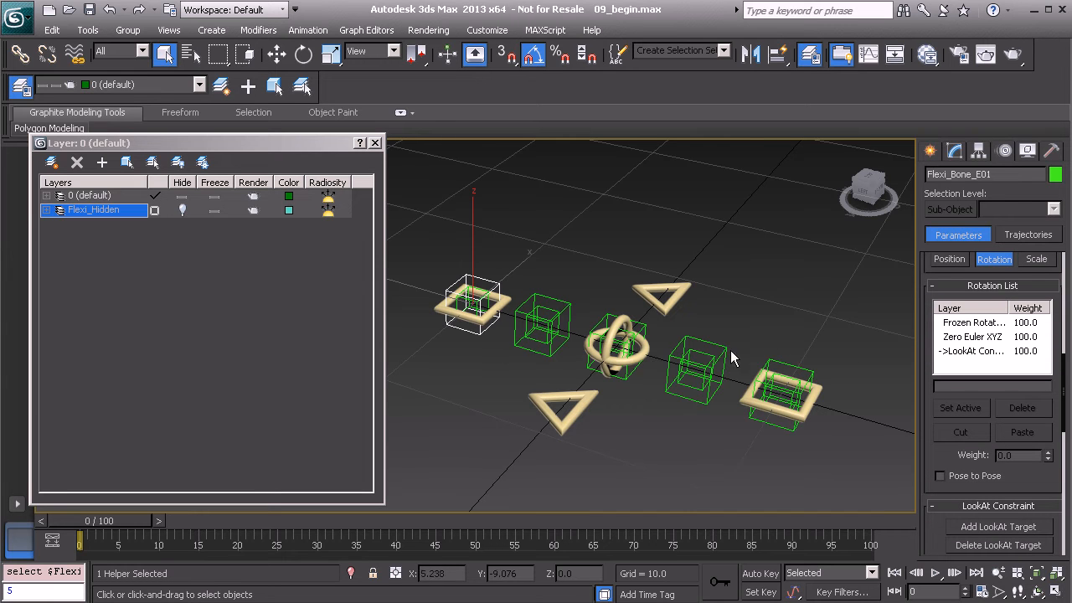
pyautogui.click(980, 355)
pyautogui.click(1024, 408)
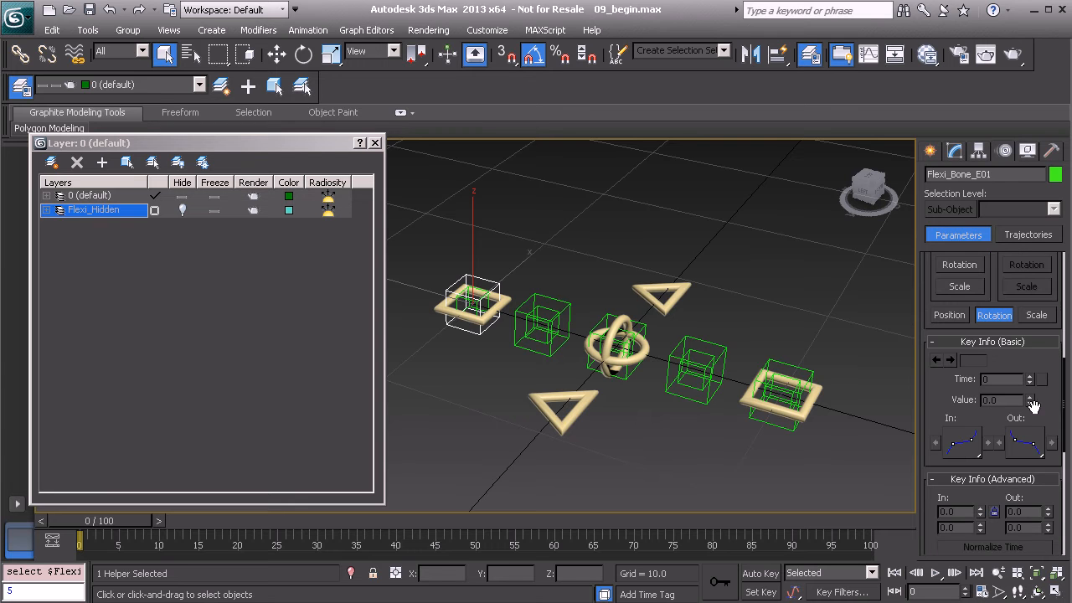
# - Delete the LookAt Constraint from the rotation lists of the Flexi_Bone_D01 and Flexi_Bone_C01 helpers
pyautogui.click(568, 315)
pyautogui.click(959, 407)
pyautogui.click(1024, 465)
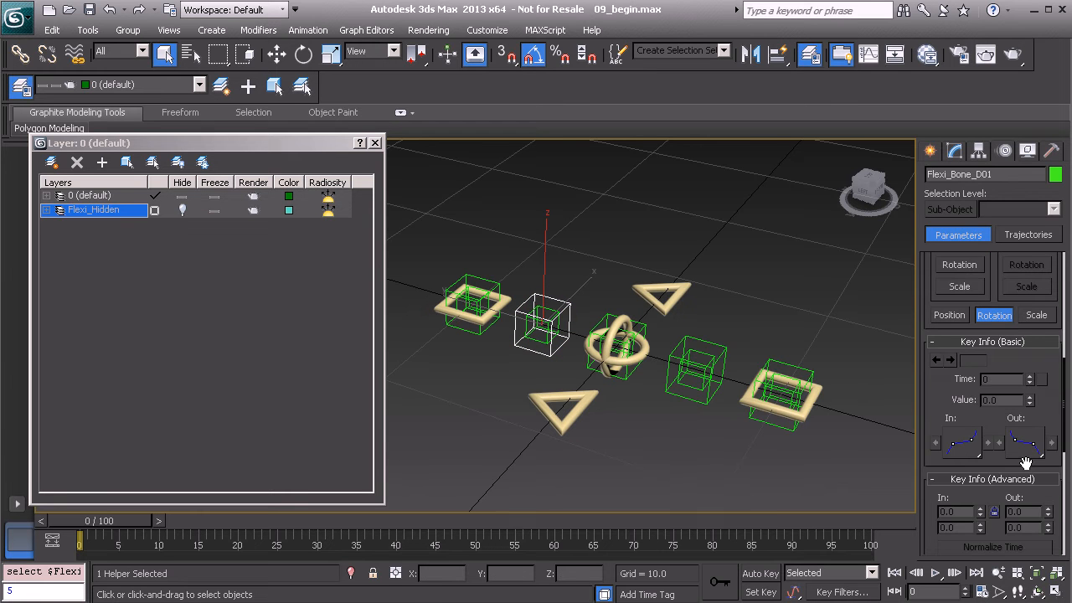
pyautogui.click(644, 330)
pyautogui.click(971, 410)
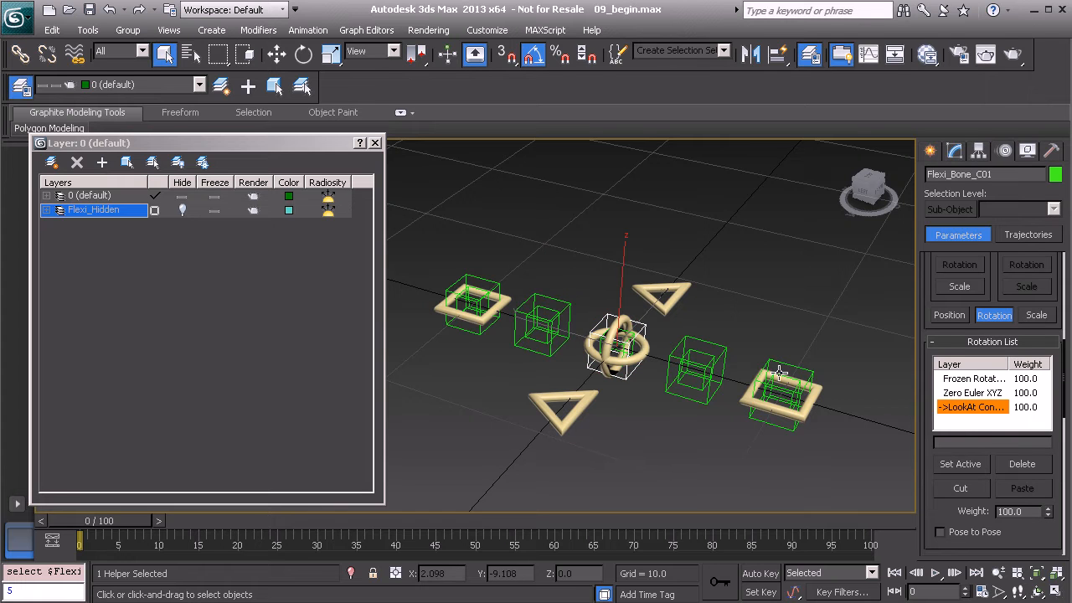
pyautogui.click(1002, 461)
# - Delete the LookAt Constraint from the rotation lists of the Flexi_Bone_B01 and Flexi_Bone_A01 helpers
pyautogui.click(724, 347)
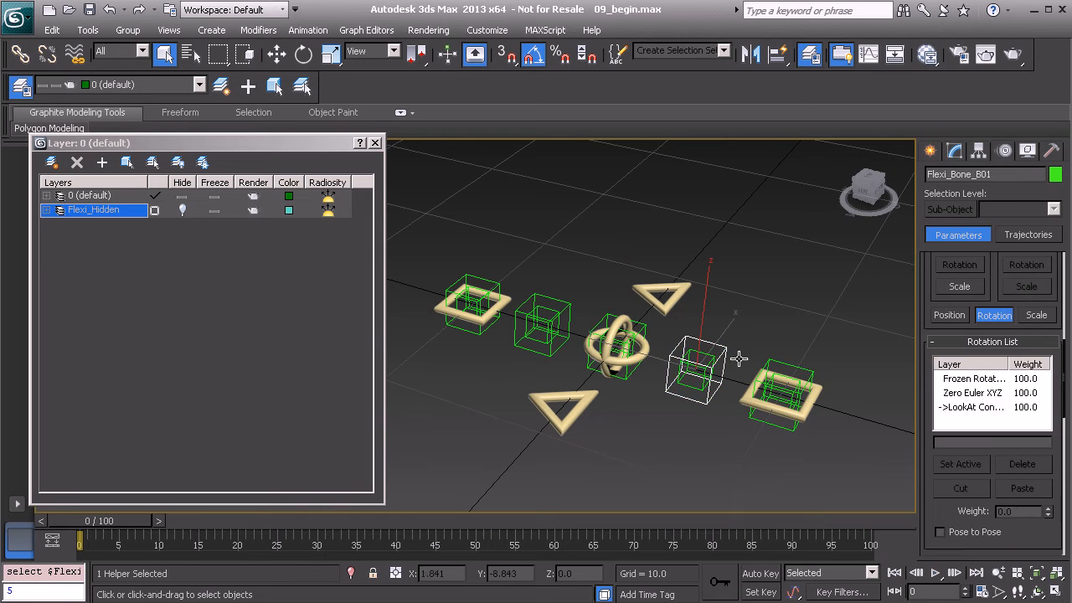
pyautogui.click(964, 409)
pyautogui.click(1013, 462)
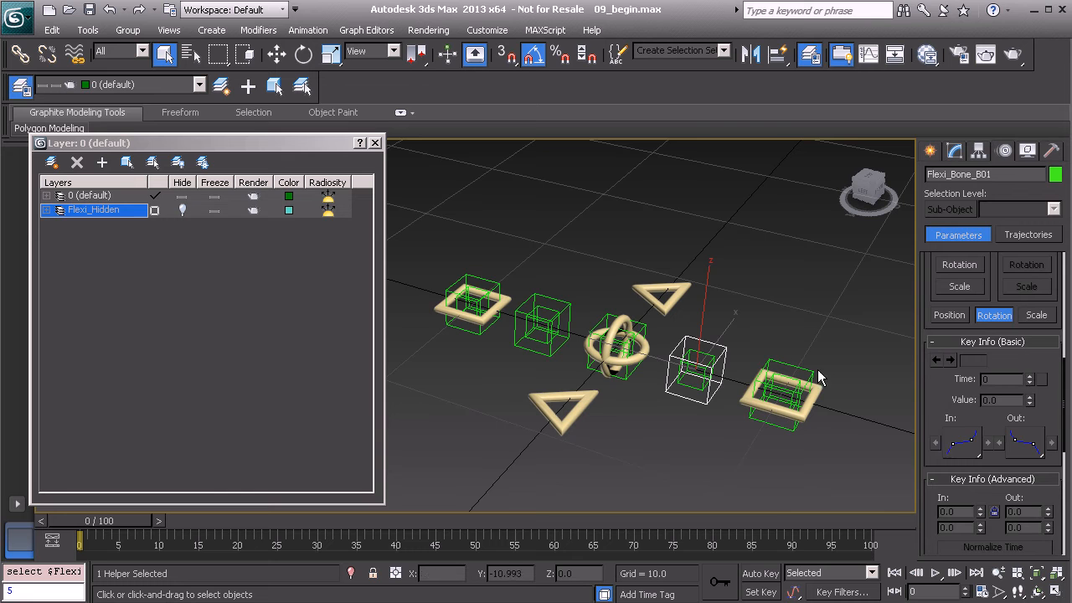
pyautogui.click(809, 369)
pyautogui.click(988, 411)
pyautogui.click(1023, 463)
# - Assign a Bezier Float controller to the X Scale track of the Flexi_Bone_B01 helper
pyautogui.moveTo(723, 392); pyautogui.dragTo(795, 379, button='middle')
pyautogui.scroll(5, 935, 295)
pyautogui.scroll(5, 935, 300)
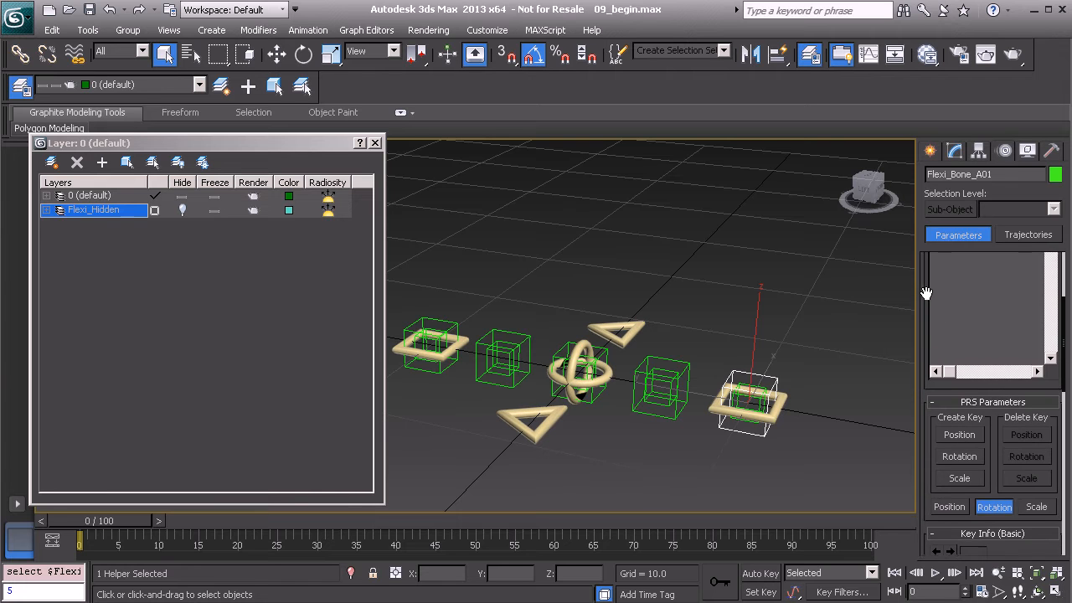
pyautogui.click(682, 369)
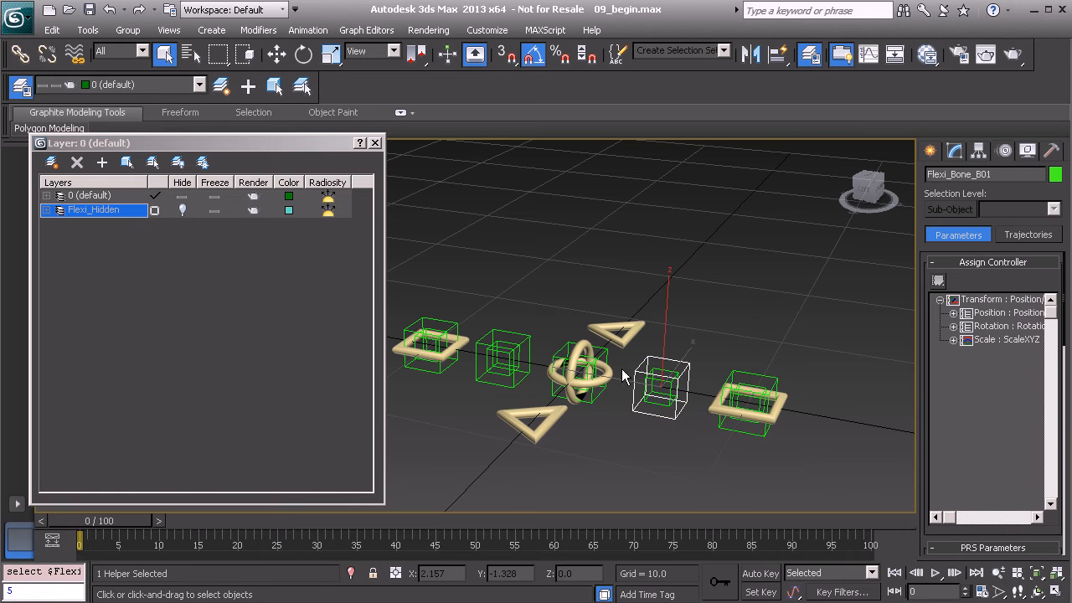
pyautogui.click(953, 340)
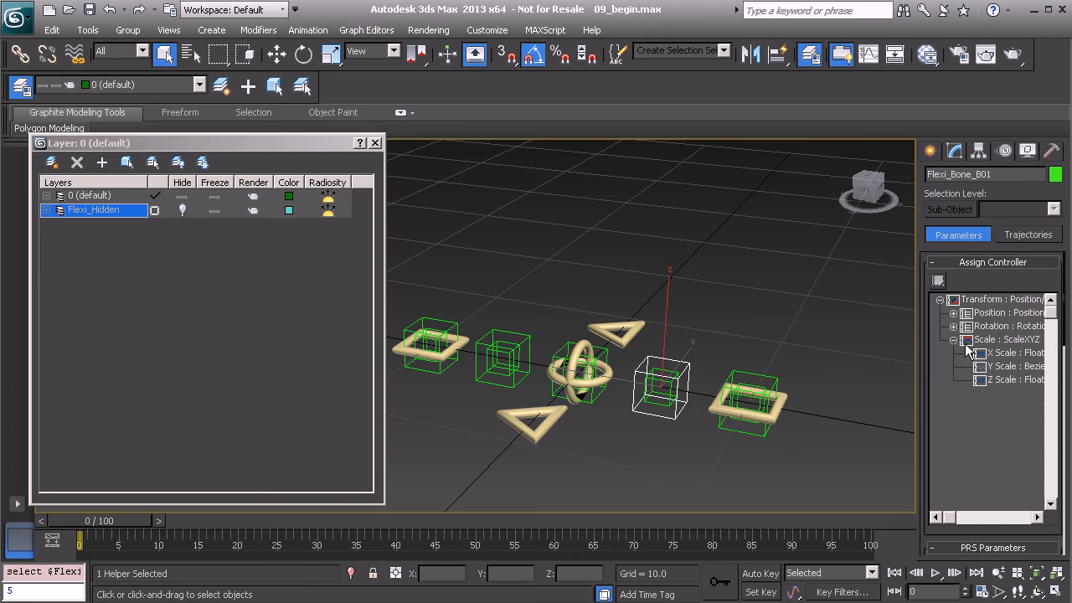
pyautogui.click(1009, 354)
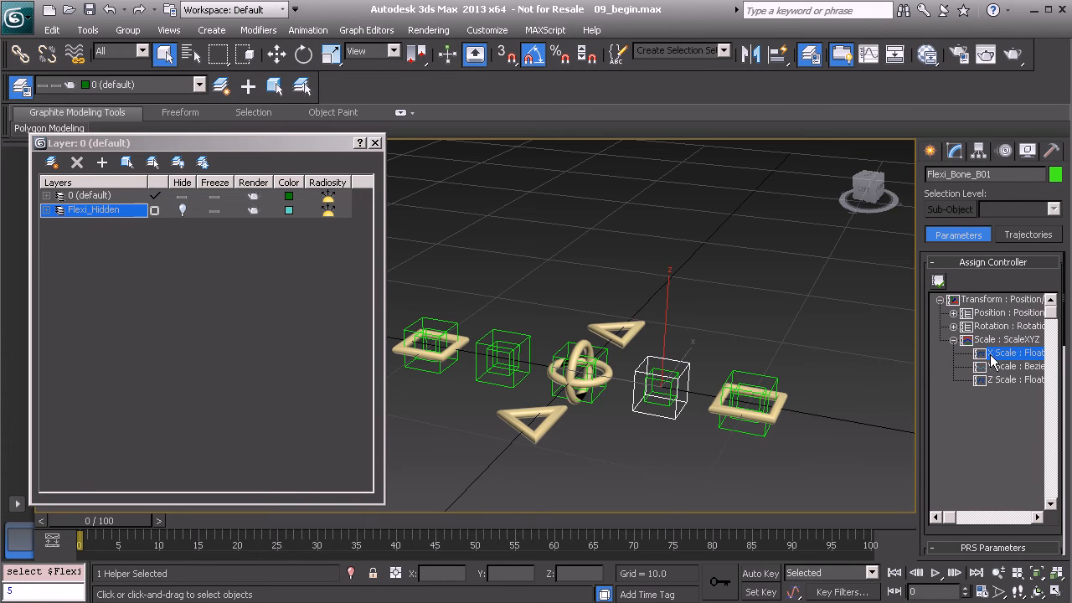
pyautogui.click(938, 280)
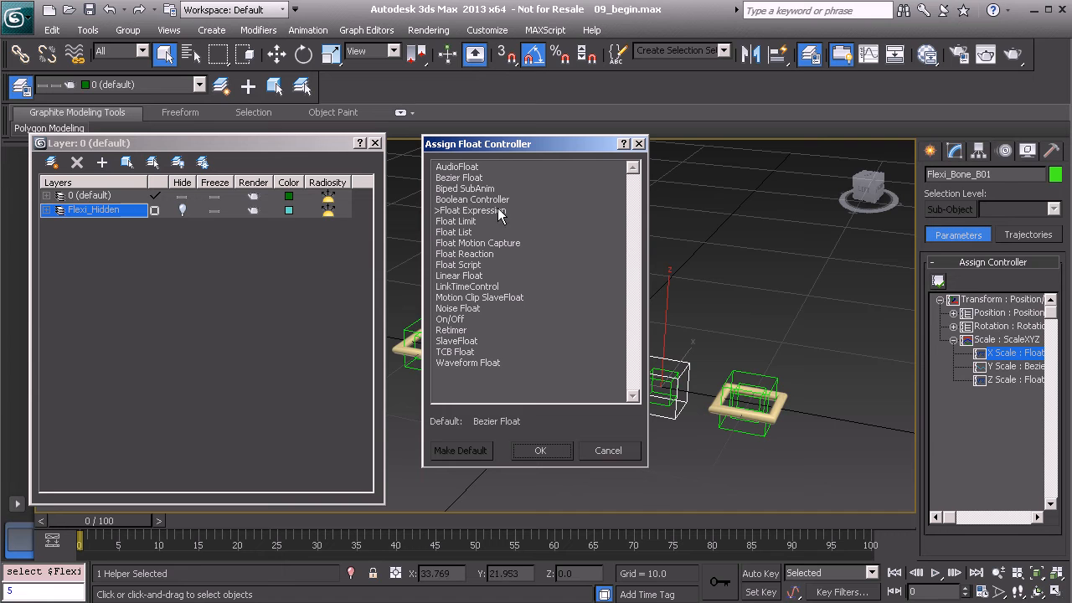
pyautogui.click(470, 179)
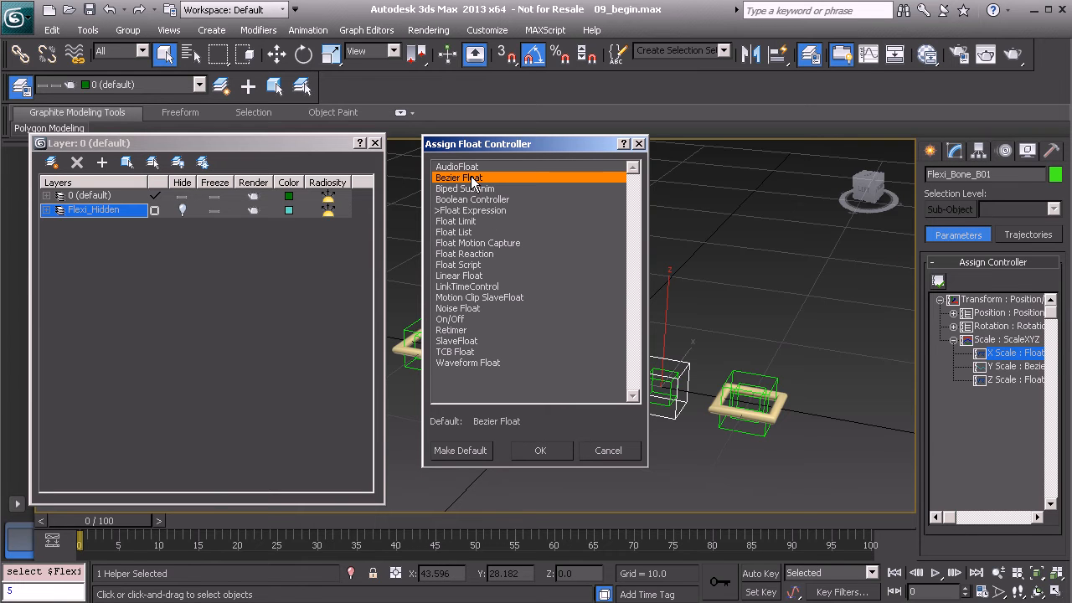
pyautogui.click(548, 451)
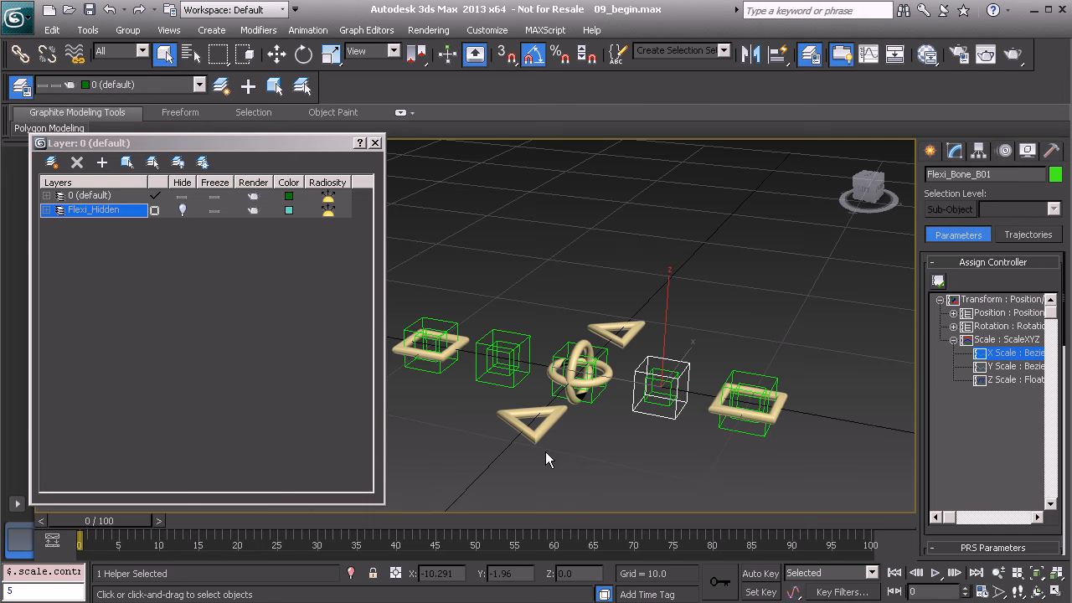
# - Copy the recorded $.scale.controller.X_Scale.controller = bezier_float () line into the MAXScript Listener's output area, replacing its contents, and enlarge the Listener window
pyautogui.rightClick(61, 573)
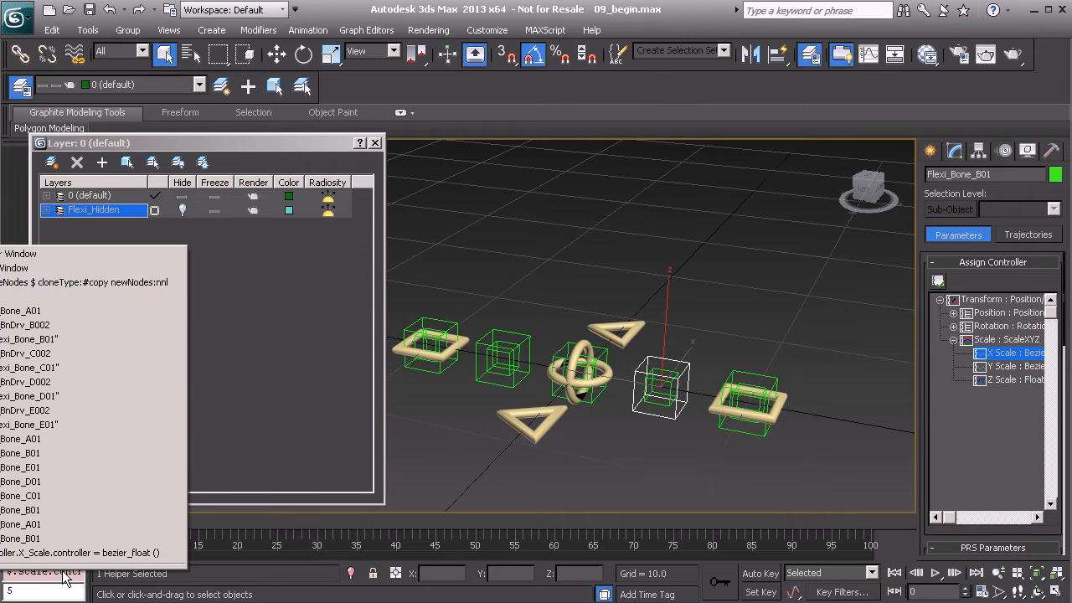
pyautogui.click(50, 249)
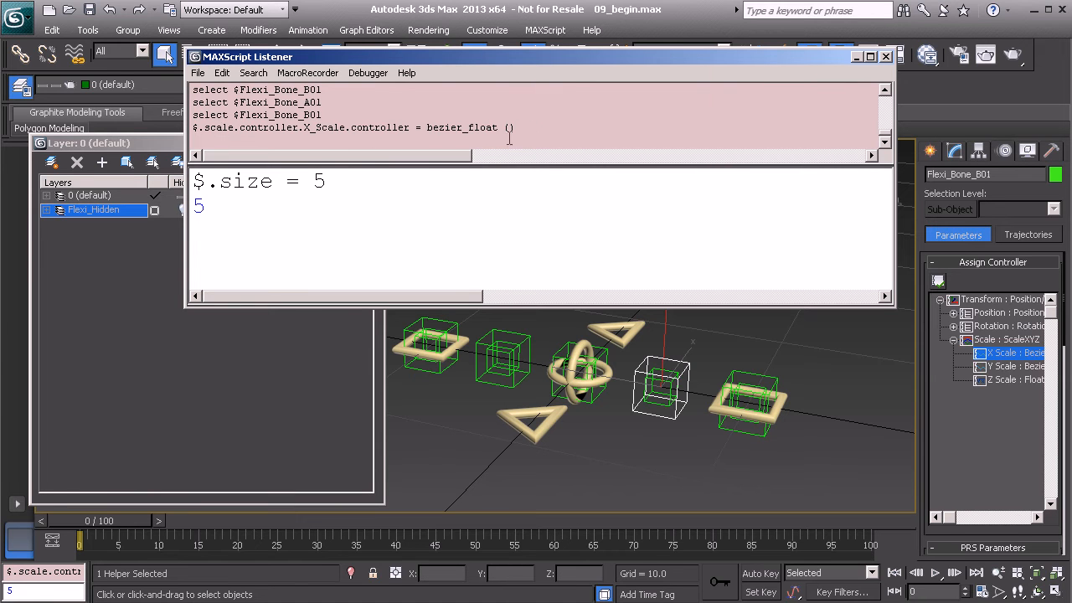
pyautogui.moveTo(536, 132); pyautogui.dragTo(230, 131)
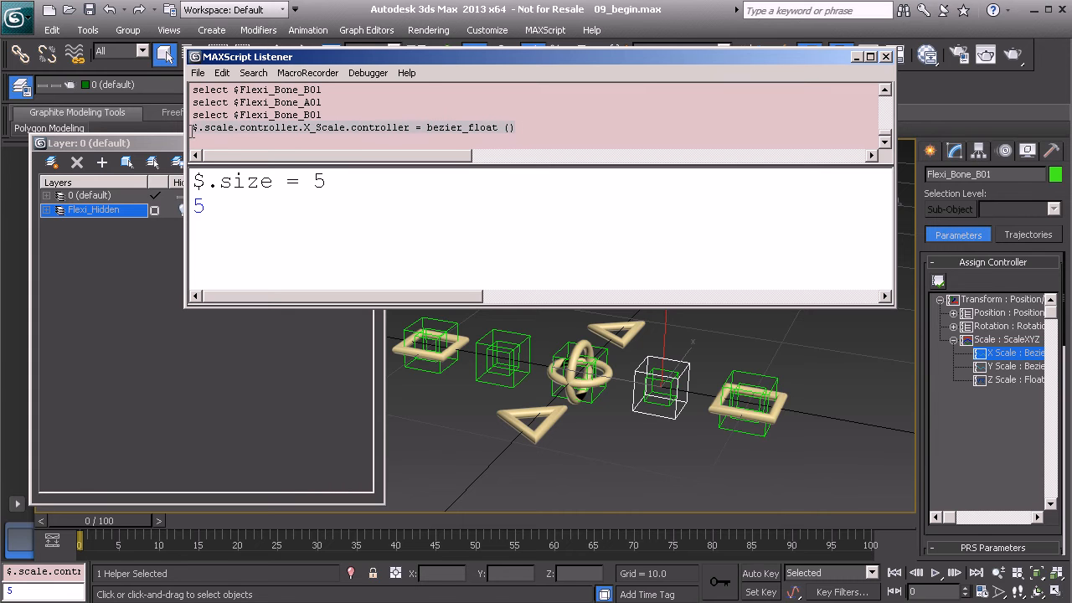
pyautogui.moveTo(336, 234); pyautogui.dragTo(176, 179)
pyautogui.write('$.scale.controller.X_Scale.controller = bezier_float ()')
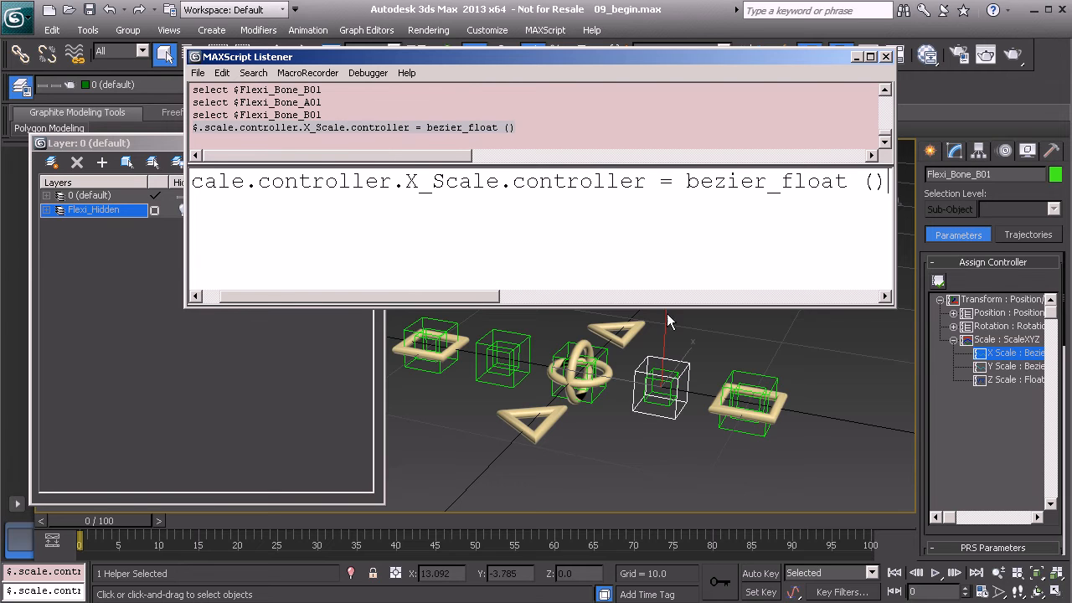
pyautogui.keyDown('ctrl'); pyautogui.scroll(-1, 551, 206); pyautogui.keyUp('ctrl')
pyautogui.moveTo(894, 308); pyautogui.dragTo(913, 358)
pyautogui.moveTo(457, 347); pyautogui.dragTo(374, 340)
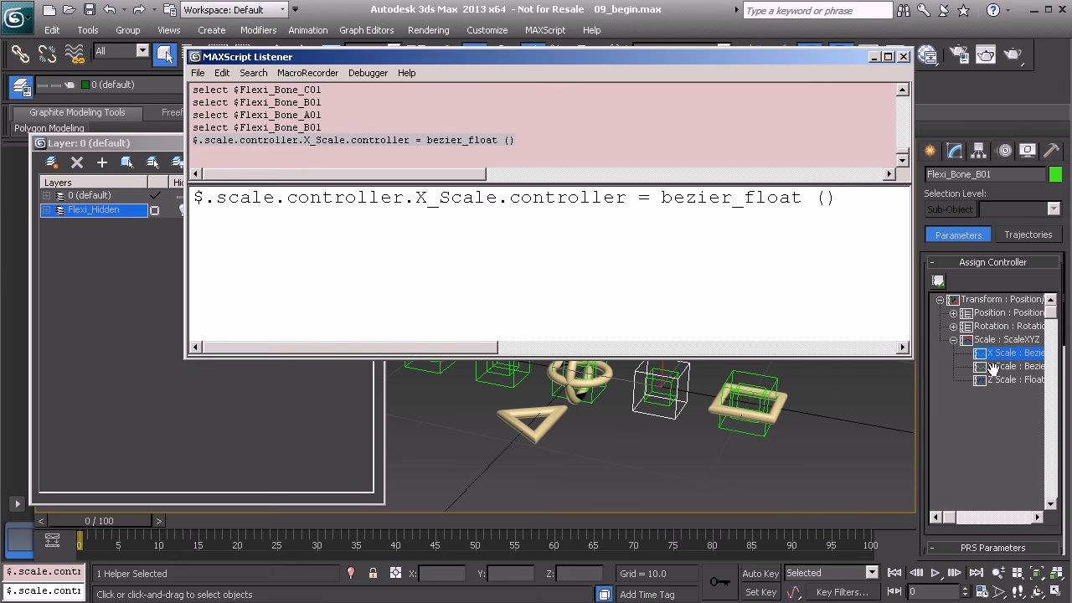
# - Change the script line to Z_Scale and run it to give Flexi_Bone_B01's Z Scale a Bezier Float controller
pyautogui.moveTo(417, 197); pyautogui.dragTo(428, 197)
pyautogui.write('Z')
pyautogui.moveTo(865, 214); pyautogui.dragTo(192, 207)
pyautogui.hotkey('shift', 'Return')
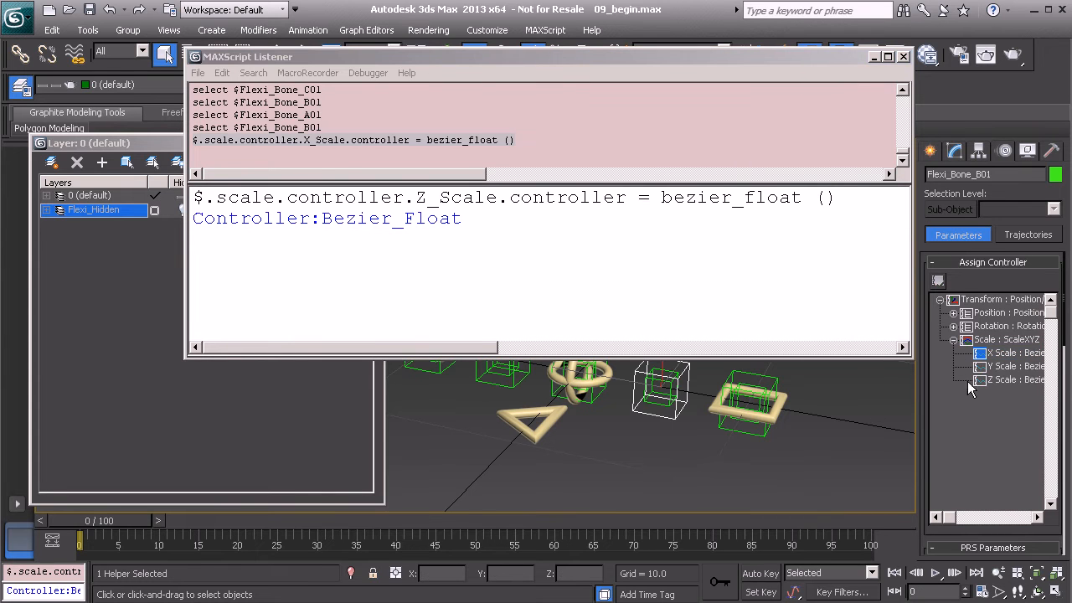
# - Clear the Listener result, duplicate the Z_Scale script line above itself, and change the upper copy to X_Scale
pyautogui.moveTo(508, 229); pyautogui.dragTo(192, 220)
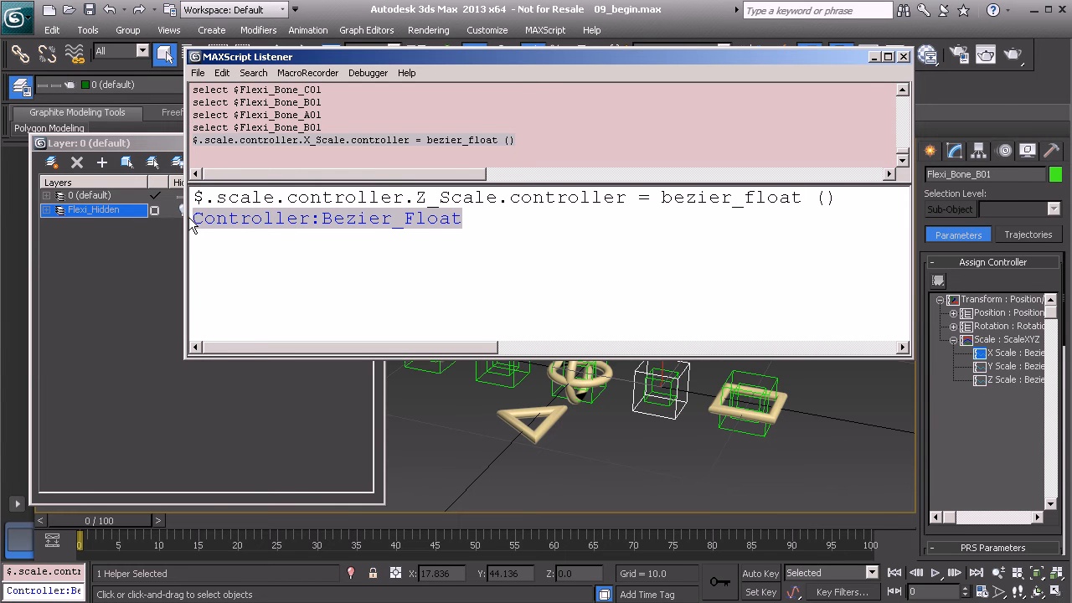
pyautogui.press('Delete')
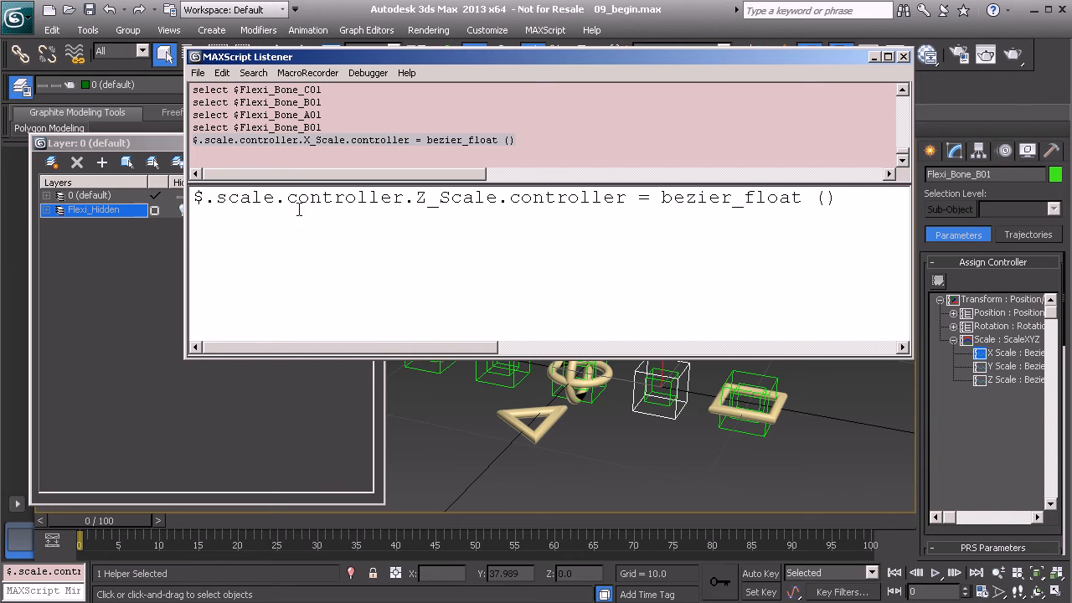
pyautogui.moveTo(868, 207); pyautogui.dragTo(428, 215)
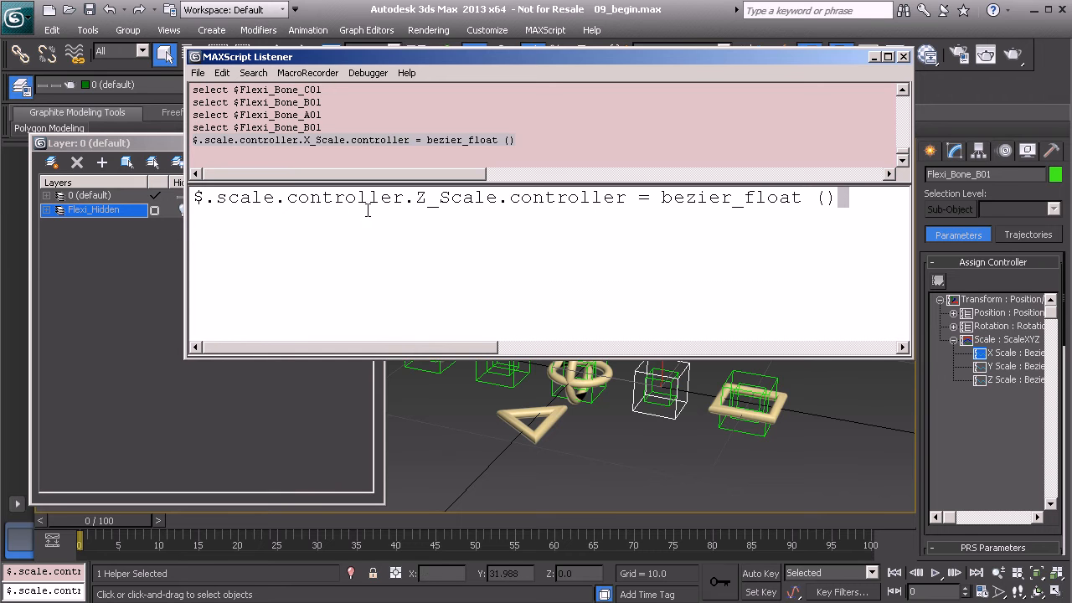
pyautogui.moveTo(230, 211); pyautogui.dragTo(191, 195)
pyautogui.hotkey('ctrl', 'c')
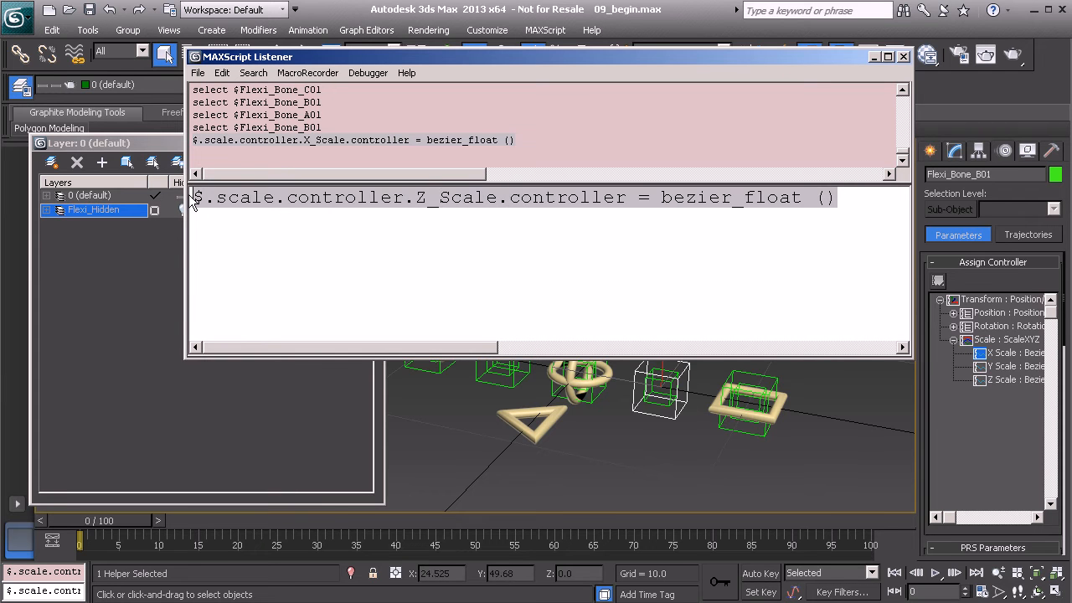
pyautogui.click(198, 197)
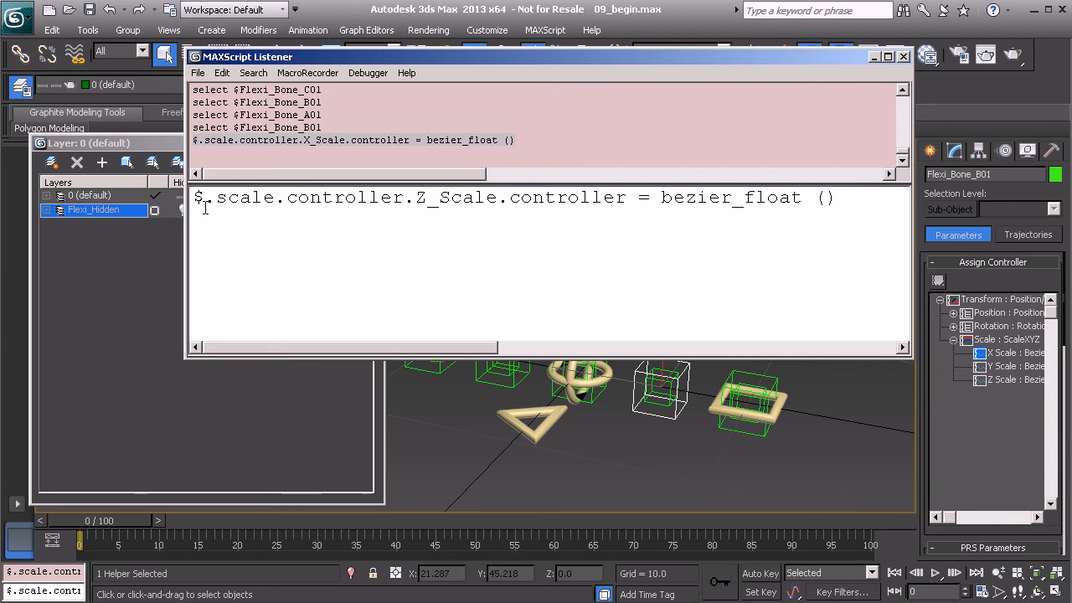
pyautogui.press('Return')
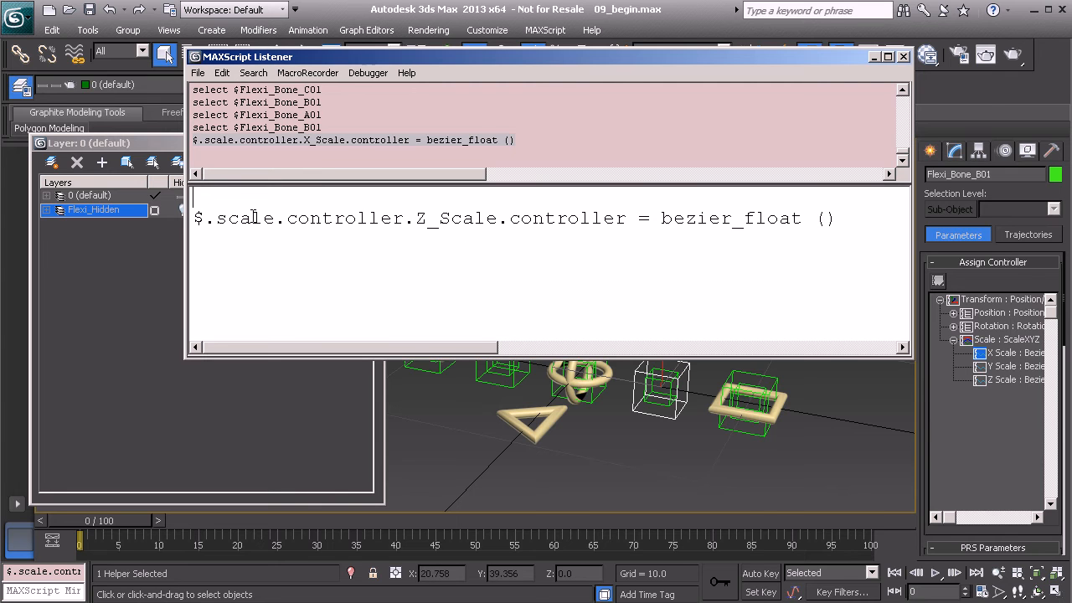
pyautogui.hotkey('ctrl', 'v')
pyautogui.moveTo(419, 193); pyautogui.dragTo(429, 198)
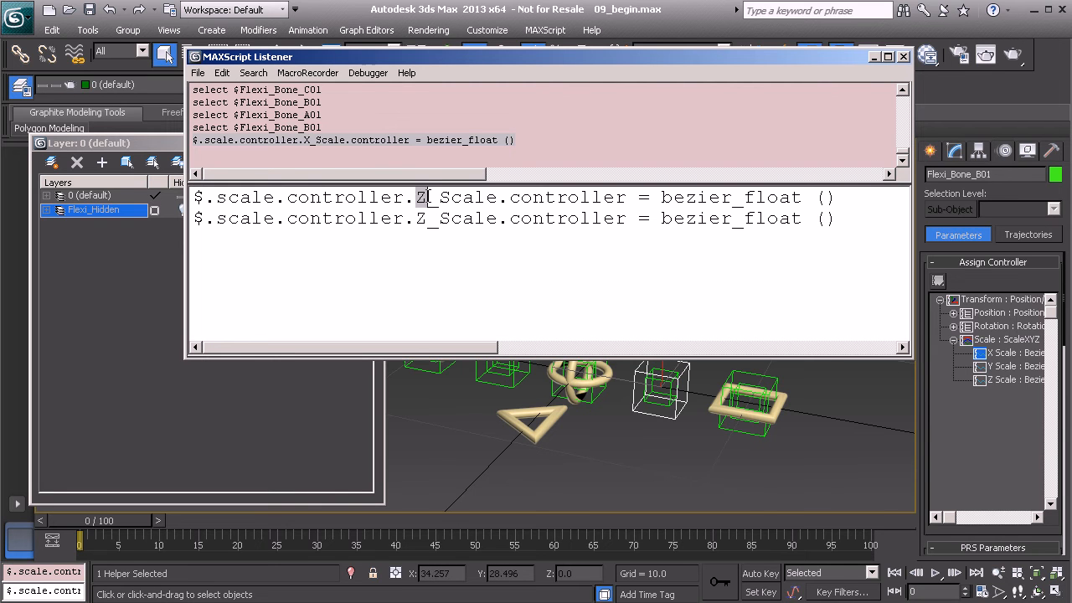
pyautogui.write('X')
# - Run both the X_Scale and Z_Scale bezier_float script lines on the Flexi_Bone_C01 helper
pyautogui.click(605, 405)
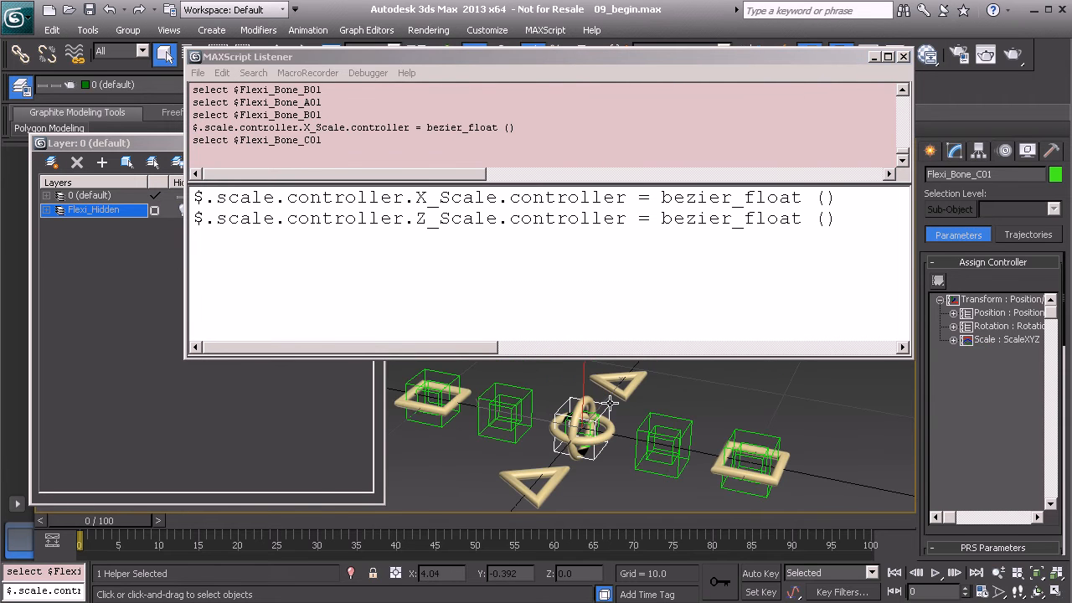
pyautogui.click(953, 339)
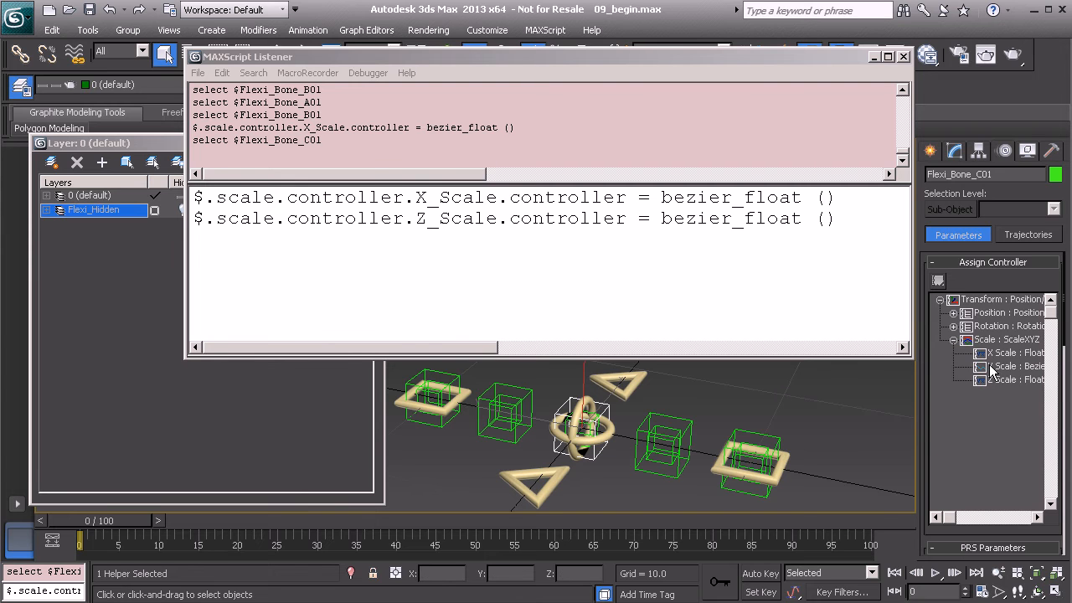
pyautogui.click(835, 219)
pyautogui.moveTo(342, 229); pyautogui.dragTo(192, 205)
pyautogui.hotkey('shift', 'Return')
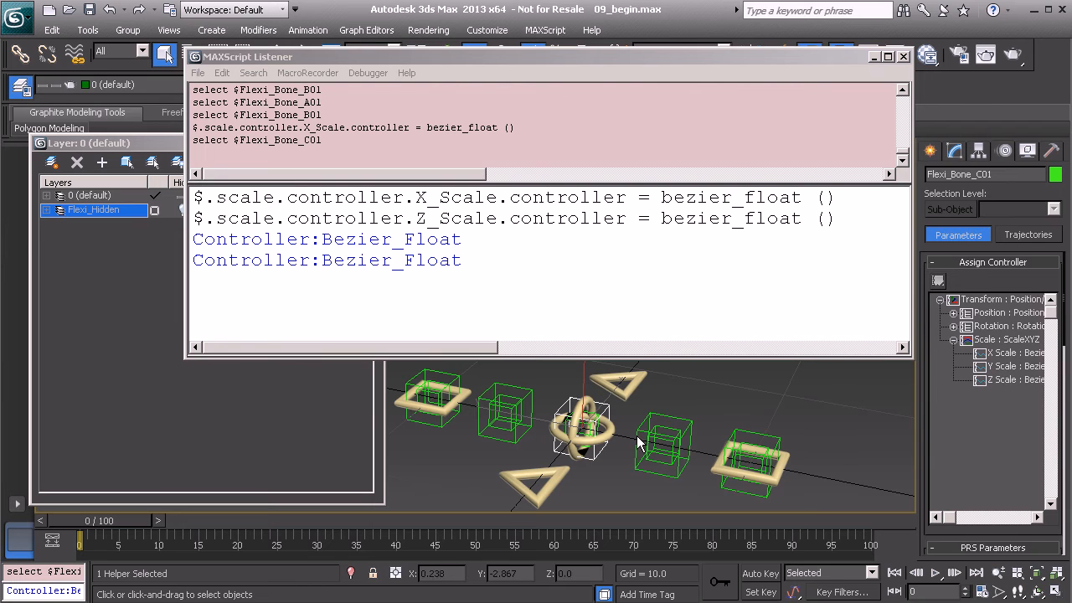
# - Run both bezier_float scale script lines on the Flexi_Bone_D01 helper and close the MAXScript Listener
pyautogui.click(525, 395)
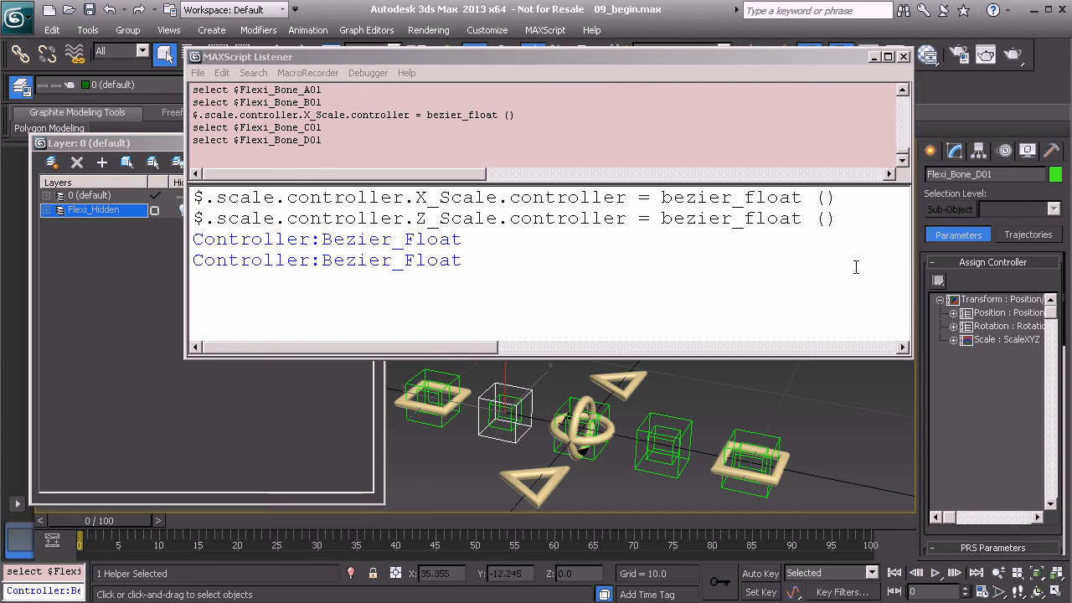
pyautogui.click(953, 340)
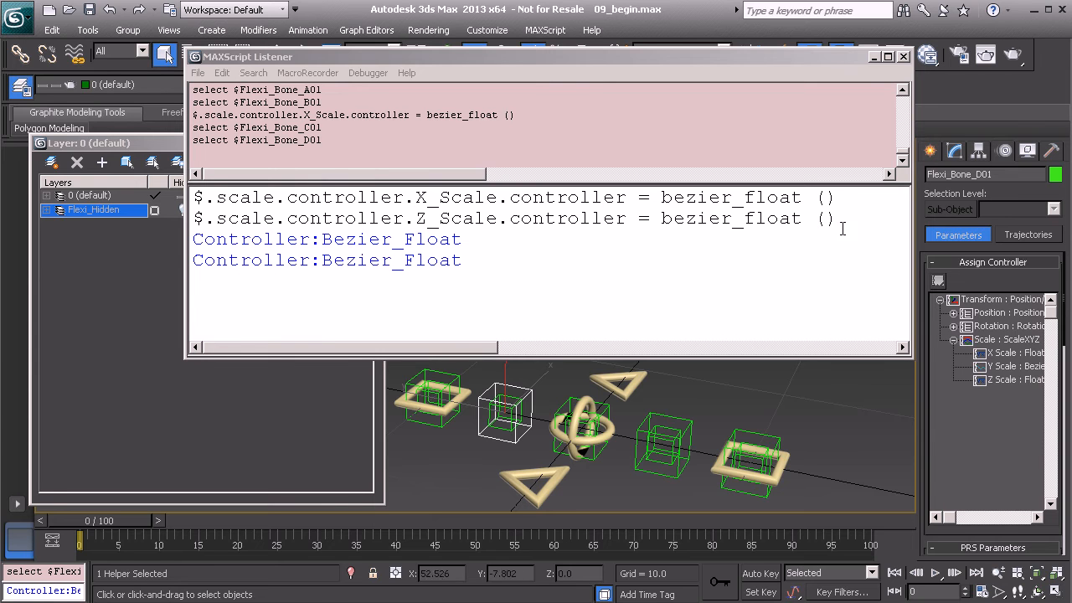
pyautogui.moveTo(836, 231); pyautogui.dragTo(193, 197)
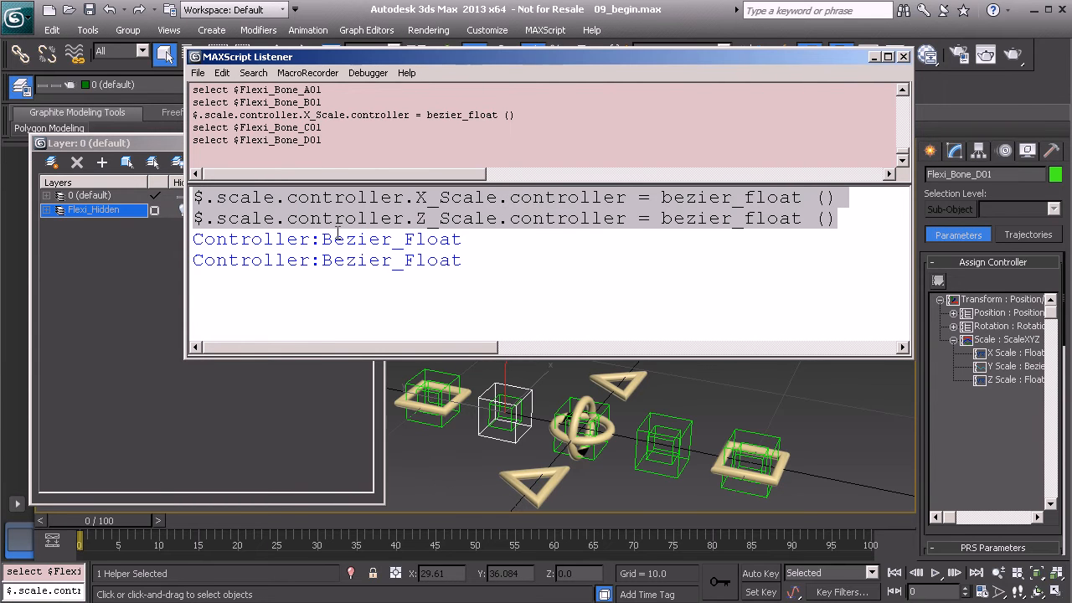
pyautogui.hotkey('shift', 'Return')
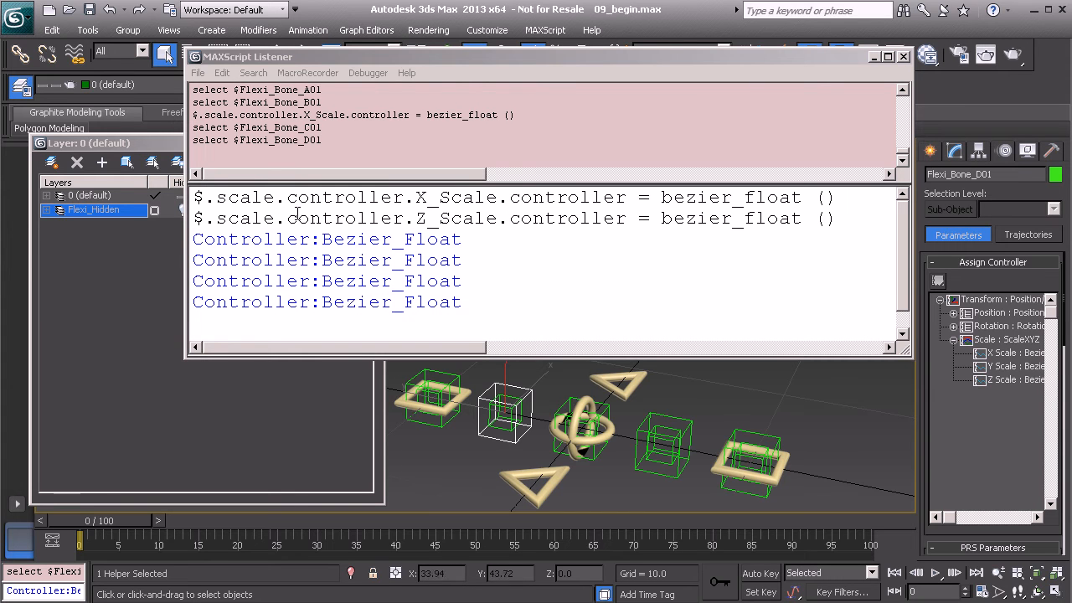
pyautogui.click(204, 203)
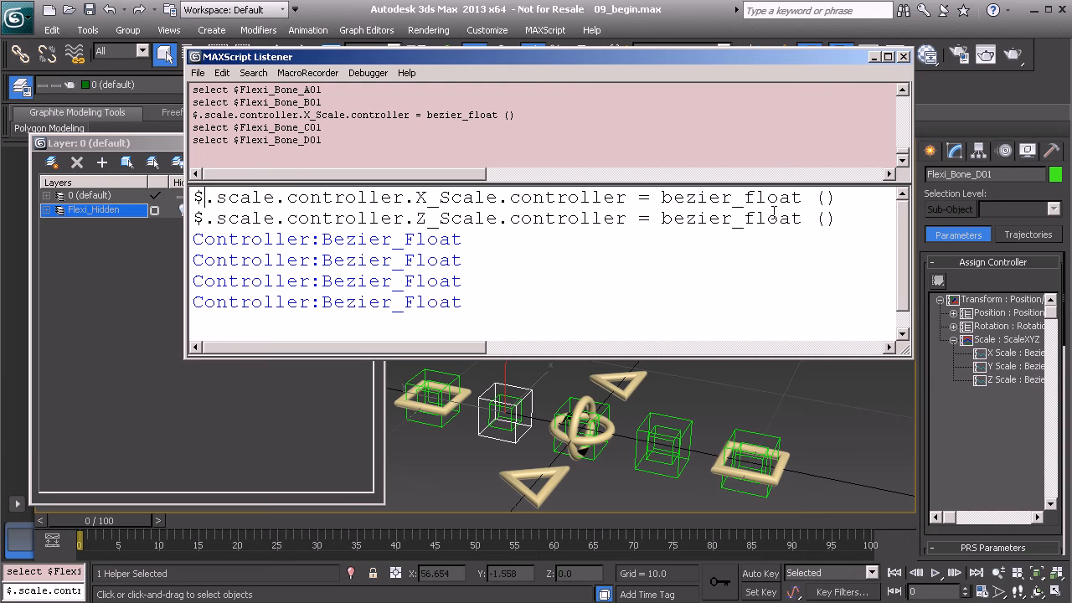
pyautogui.click(195, 197)
pyautogui.click(904, 57)
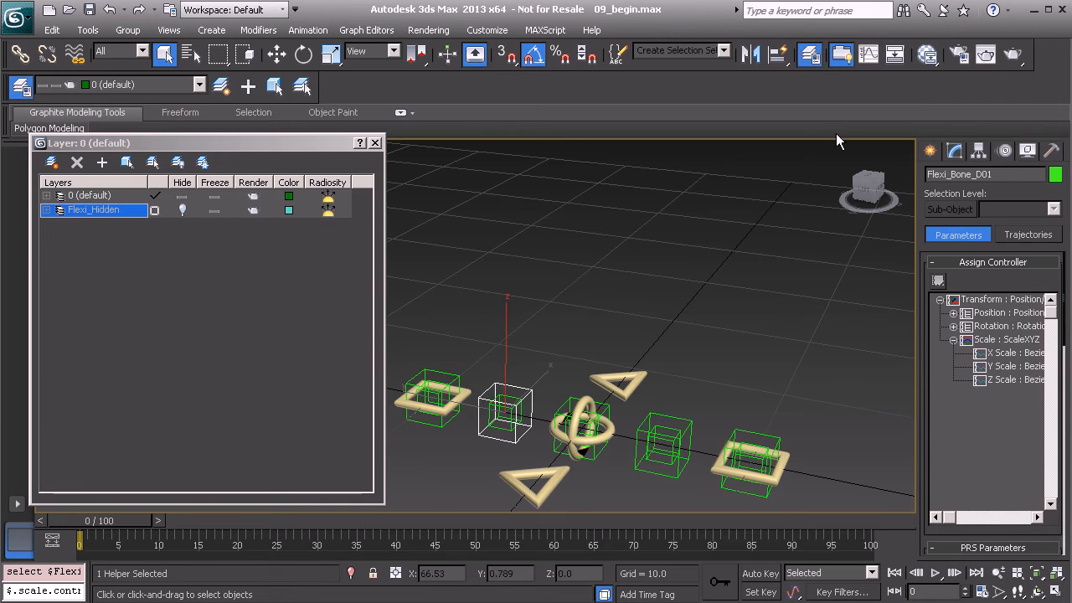
# - Apply Transform To Zero to the Flexi_Bone_D01 helper
pyautogui.moveTo(575, 310); pyautogui.dragTo(596, 241, button='middle')
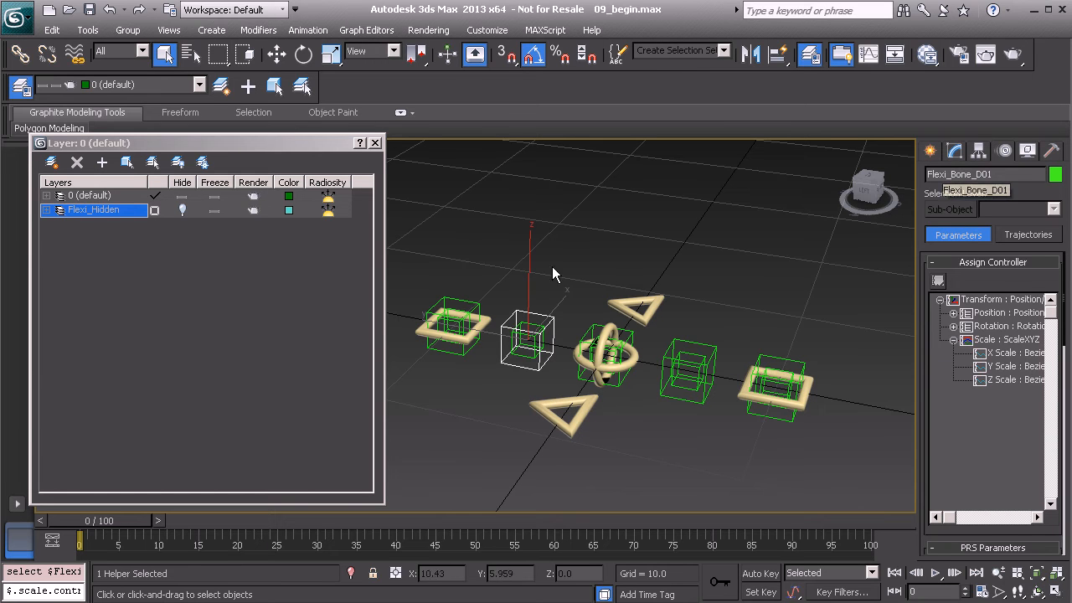
pyautogui.rightClick(575, 212)
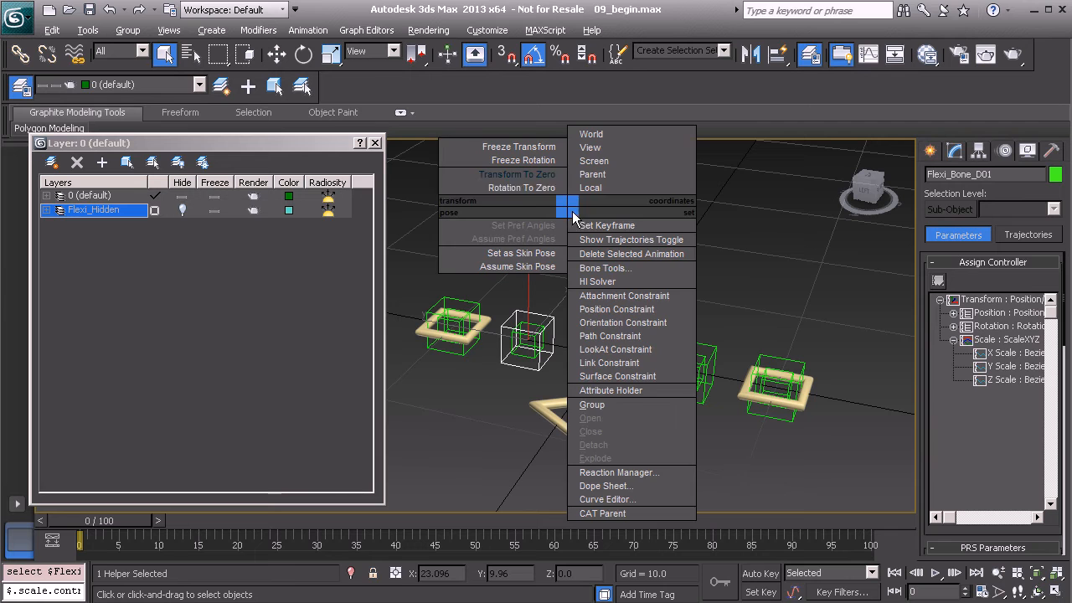
pyautogui.click(527, 176)
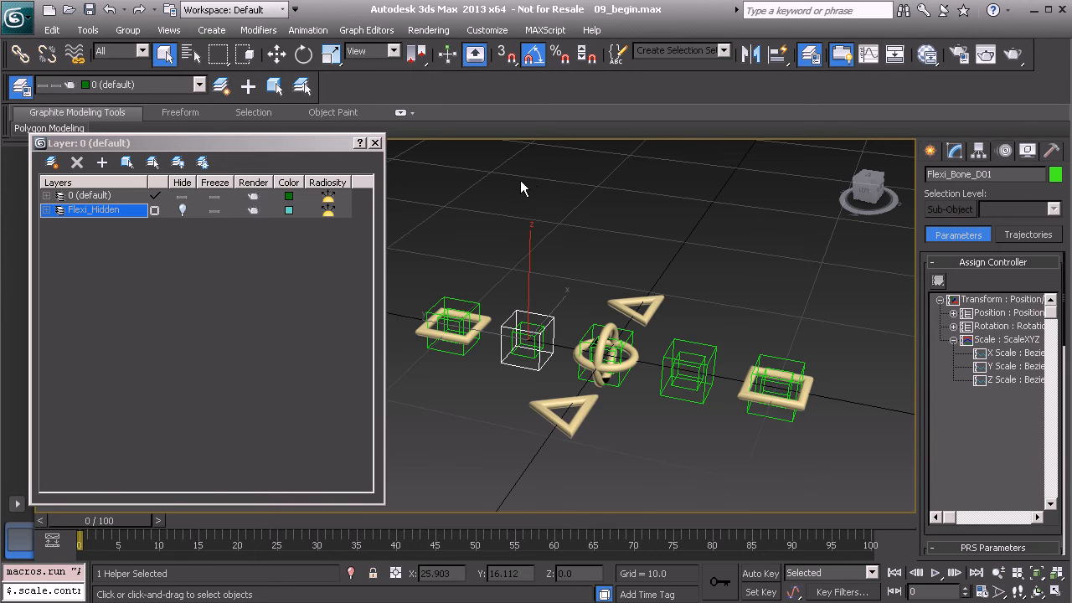
# - Try moving the Flexi_Bone_C01 helper up to about Z 9.8 and reset it with Transform To Zero
pyautogui.click(628, 334)
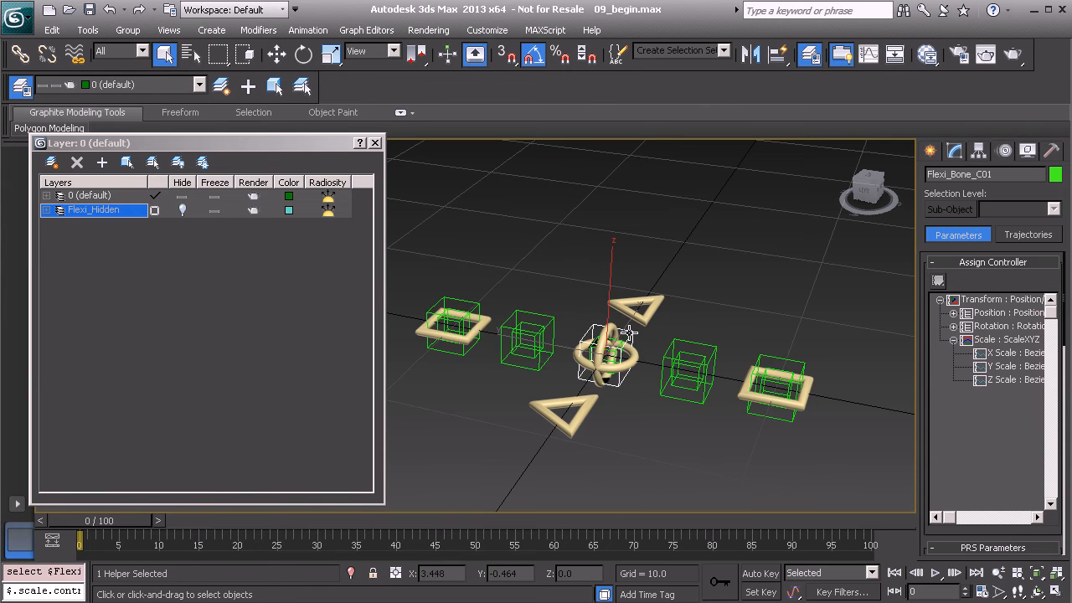
pyautogui.press('w')
pyautogui.moveTo(605, 350); pyautogui.dragTo(600, 175)
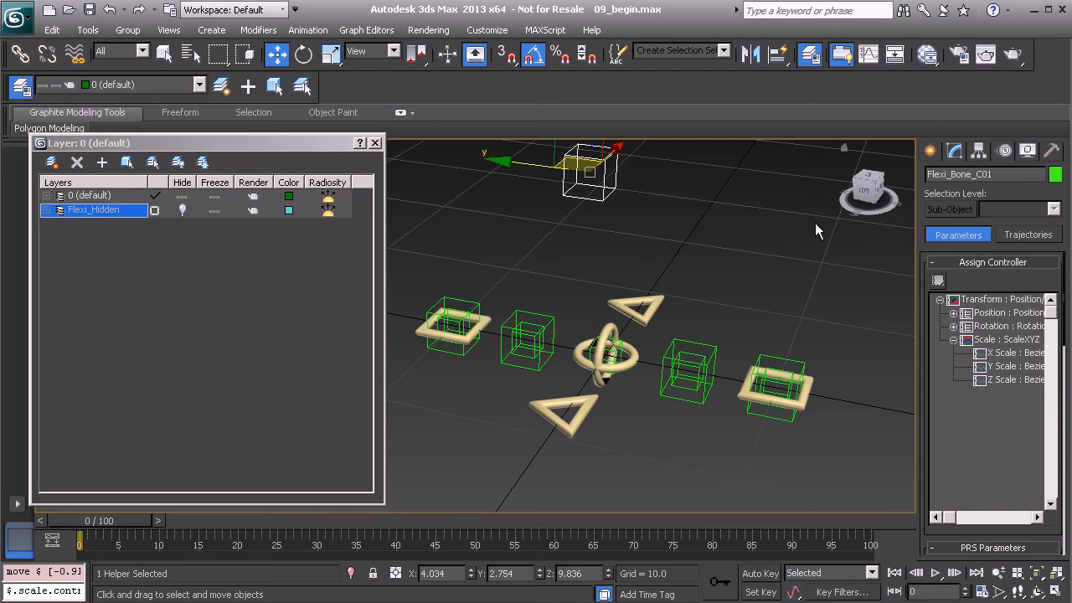
pyautogui.rightClick(677, 202)
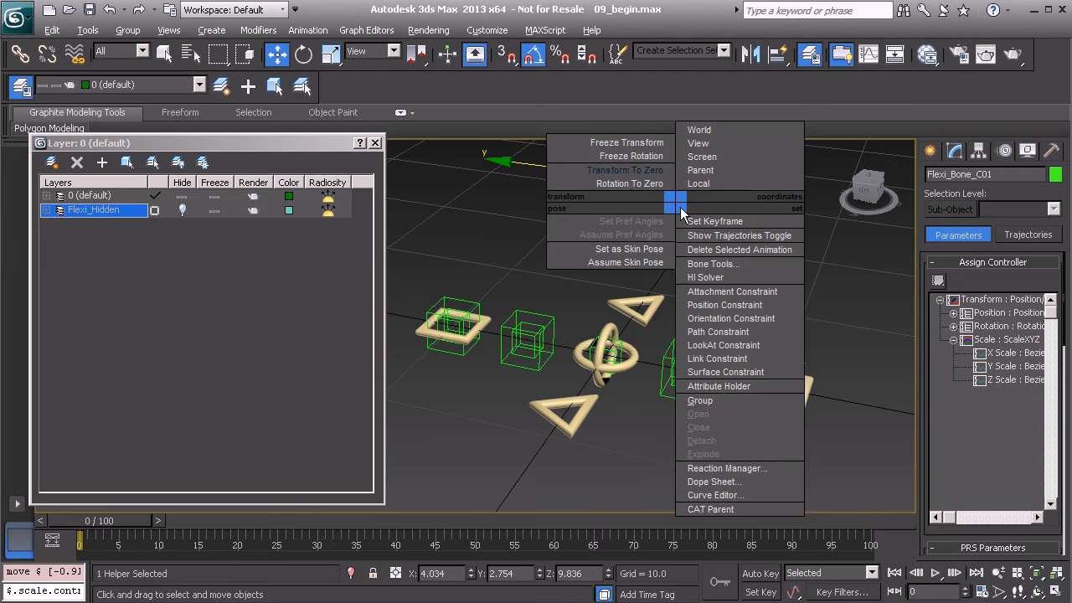
pyautogui.click(625, 170)
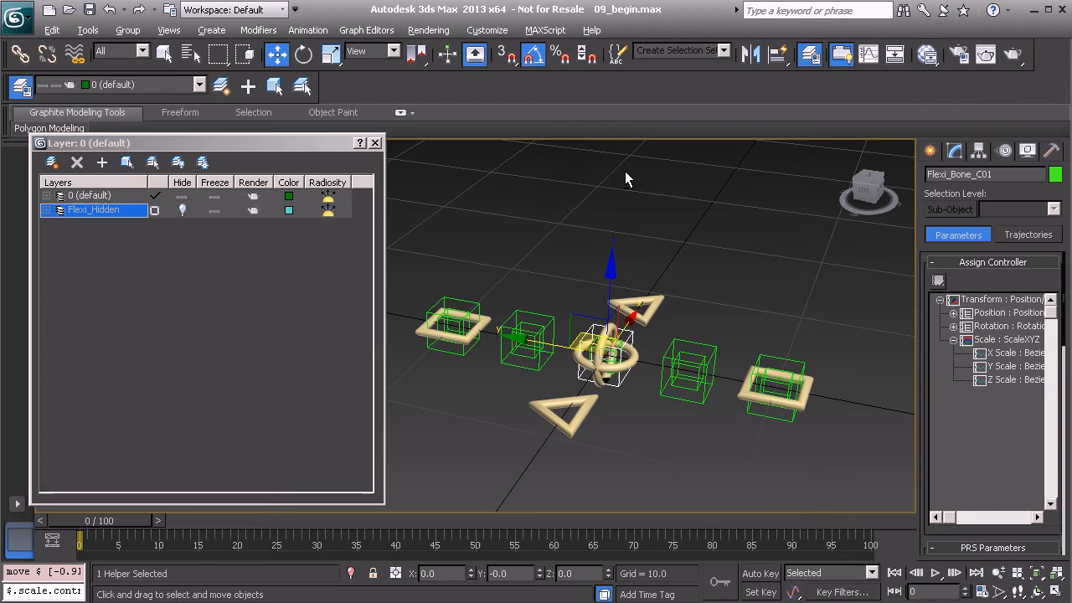
# - Try moving the Flexi_Bone_B01 helper up to about Z 9.5 and reset it with Transform To Zero
pyautogui.click(708, 342)
pyautogui.click(713, 350)
pyautogui.moveTo(689, 374); pyautogui.dragTo(658, 193)
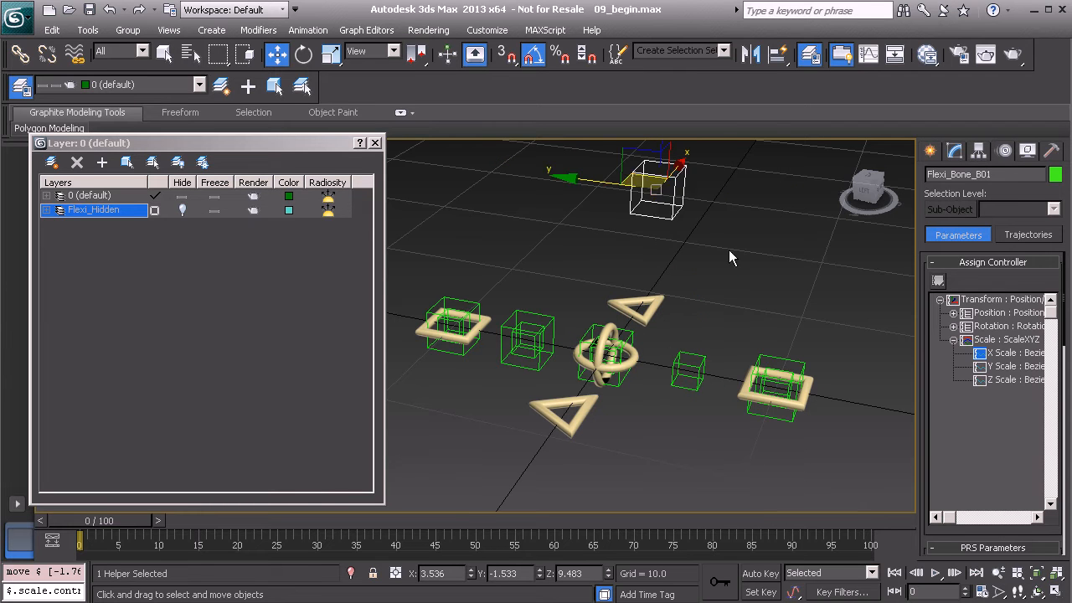
pyautogui.rightClick(684, 251)
pyautogui.click(680, 206)
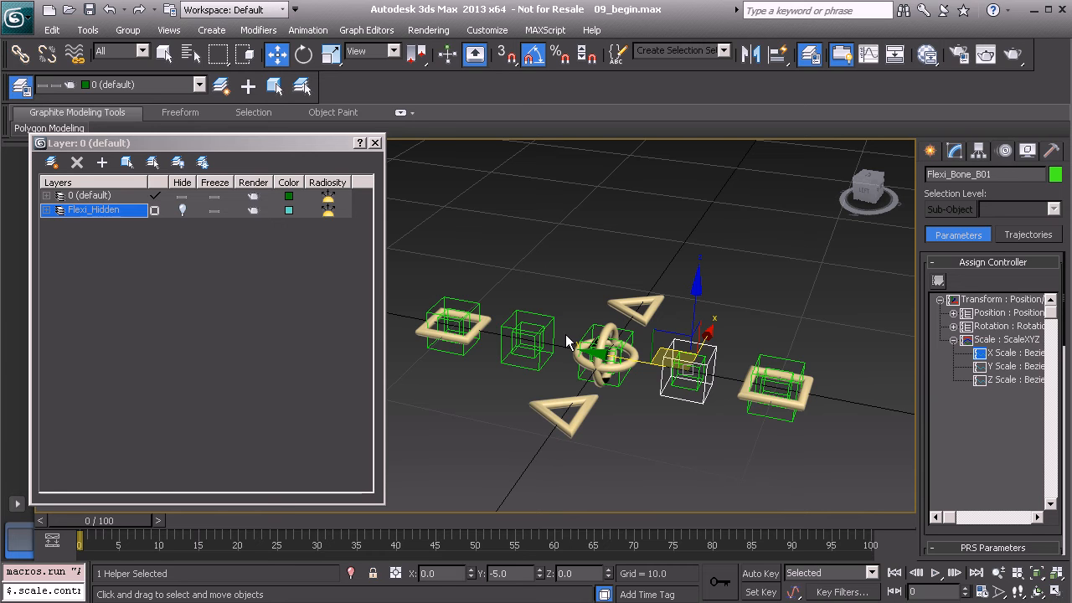
# - Select the five small inner Flexi_BnDrv helpers along the chain and add them to the Flexi_Hidden layer
pyautogui.keyDown('alt'); pyautogui.moveTo(555, 299); pyautogui.dragTo(521, 335, button='middle'); pyautogui.keyUp('alt')
pyautogui.keyDown('alt'); pyautogui.moveTo(633, 371); pyautogui.dragTo(696, 417, button='middle'); pyautogui.keyUp('alt')
pyautogui.click(697, 417)
pyautogui.keyDown('alt'); pyautogui.moveTo(592, 423); pyautogui.dragTo(628, 362, button='middle'); pyautogui.keyUp('alt')
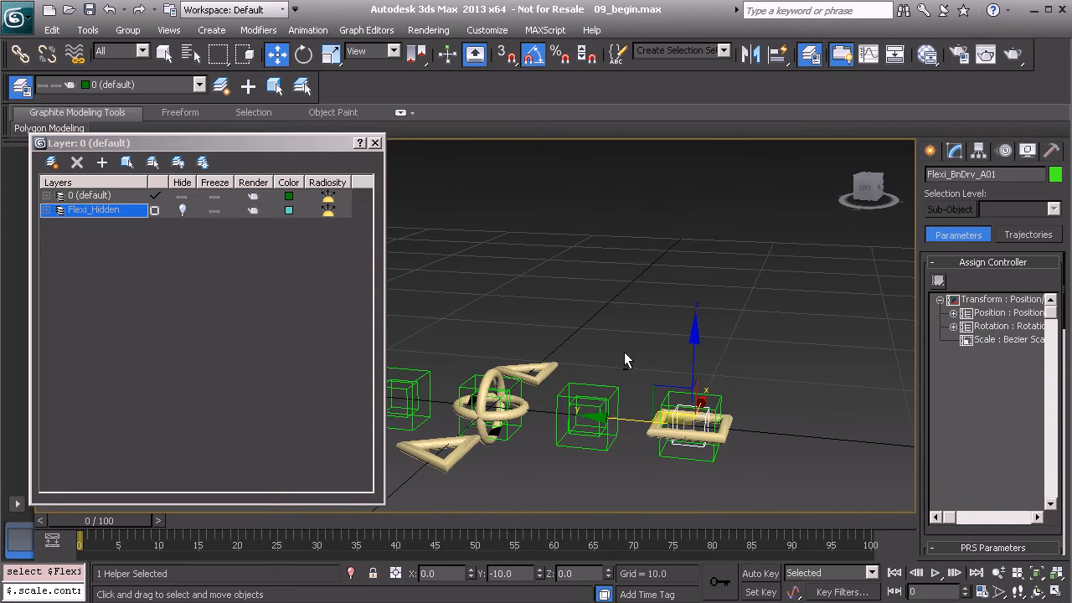
pyautogui.keyDown('ctrl'); pyautogui.click(573, 429); pyautogui.keyUp('ctrl')
pyautogui.moveTo(551, 425); pyautogui.dragTo(630, 438, button='middle')
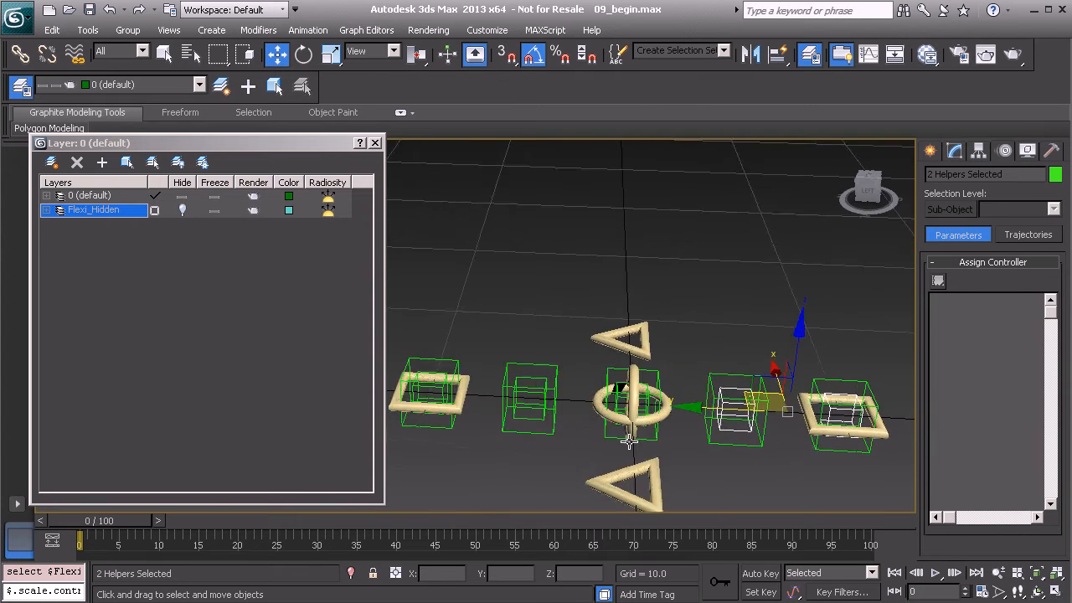
pyautogui.scroll(2, 637, 432)
pyautogui.keyDown('ctrl'); pyautogui.click(658, 435); pyautogui.keyUp('ctrl')
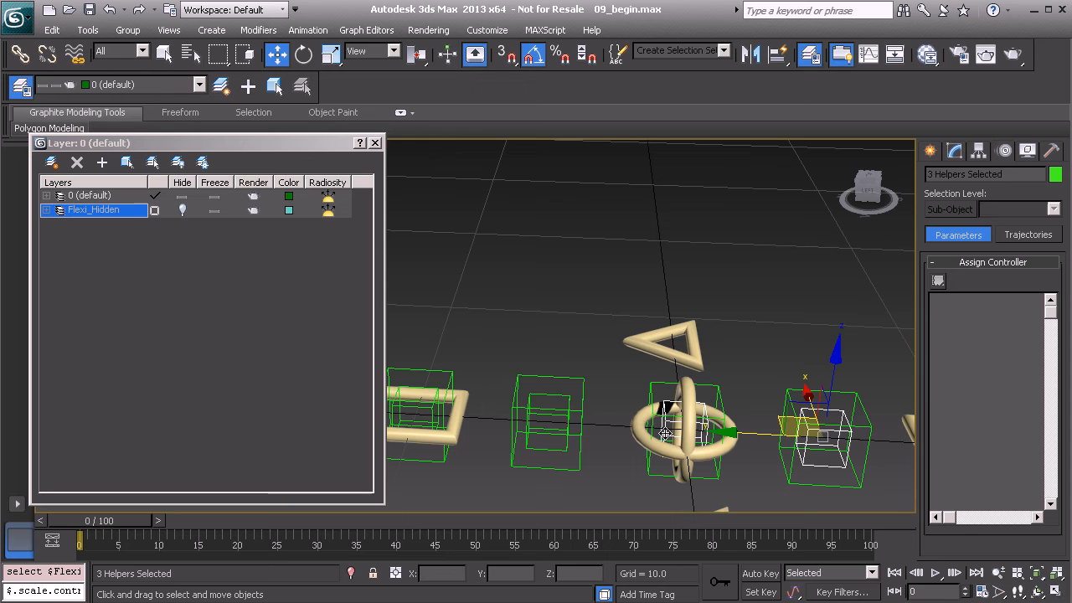
pyautogui.keyDown('ctrl'); pyautogui.click(532, 436); pyautogui.keyUp('ctrl')
pyautogui.keyDown('ctrl'); pyautogui.click(533, 438); pyautogui.keyUp('ctrl')
pyautogui.keyDown('ctrl'); pyautogui.click(536, 447); pyautogui.keyUp('ctrl')
pyautogui.moveTo(452, 422); pyautogui.dragTo(495, 397, button='middle')
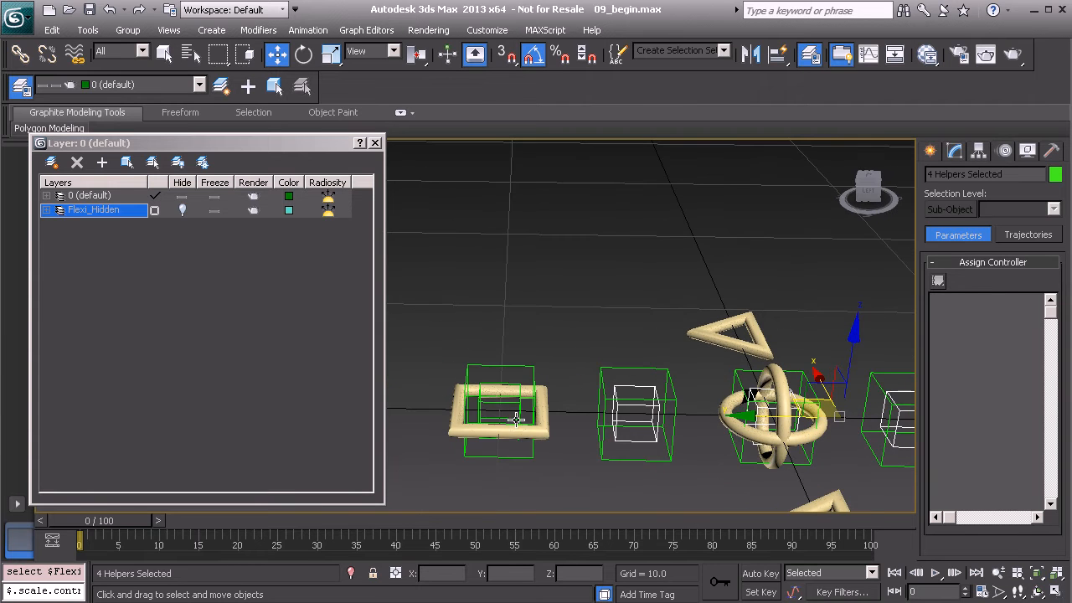
pyautogui.keyDown('ctrl'); pyautogui.click(518, 416); pyautogui.keyUp('ctrl')
pyautogui.press('z')
pyautogui.keyDown('alt'); pyautogui.moveTo(668, 387); pyautogui.dragTo(573, 368, button='middle'); pyautogui.keyUp('alt')
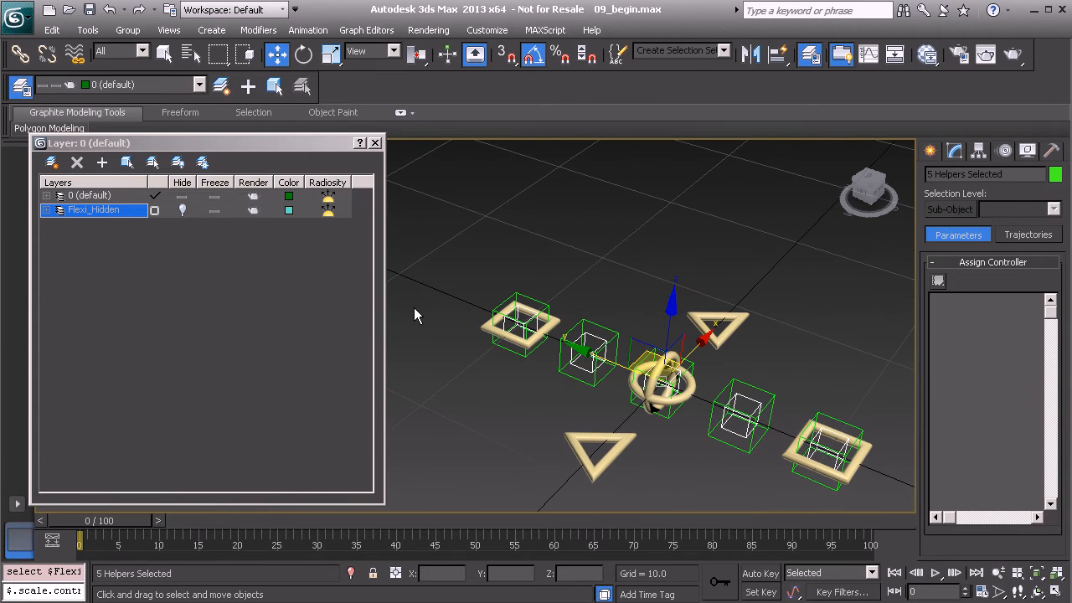
pyautogui.keyDown('alt'); pyautogui.moveTo(584, 326); pyautogui.dragTo(538, 353, button='middle'); pyautogui.keyUp('alt')
pyautogui.moveTo(607, 339); pyautogui.dragTo(540, 255, button='middle')
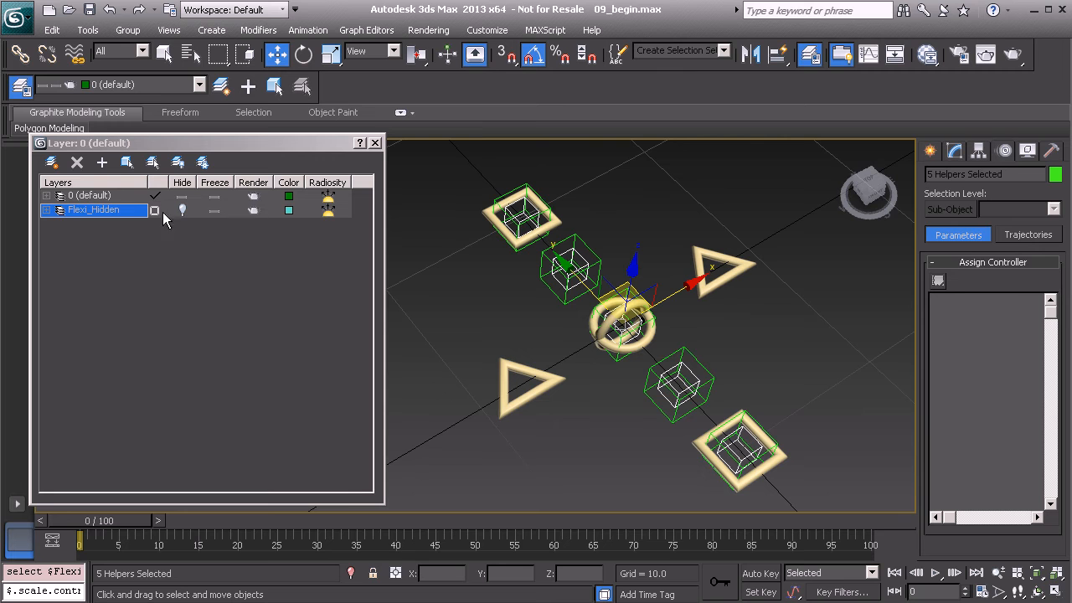
pyautogui.click(101, 165)
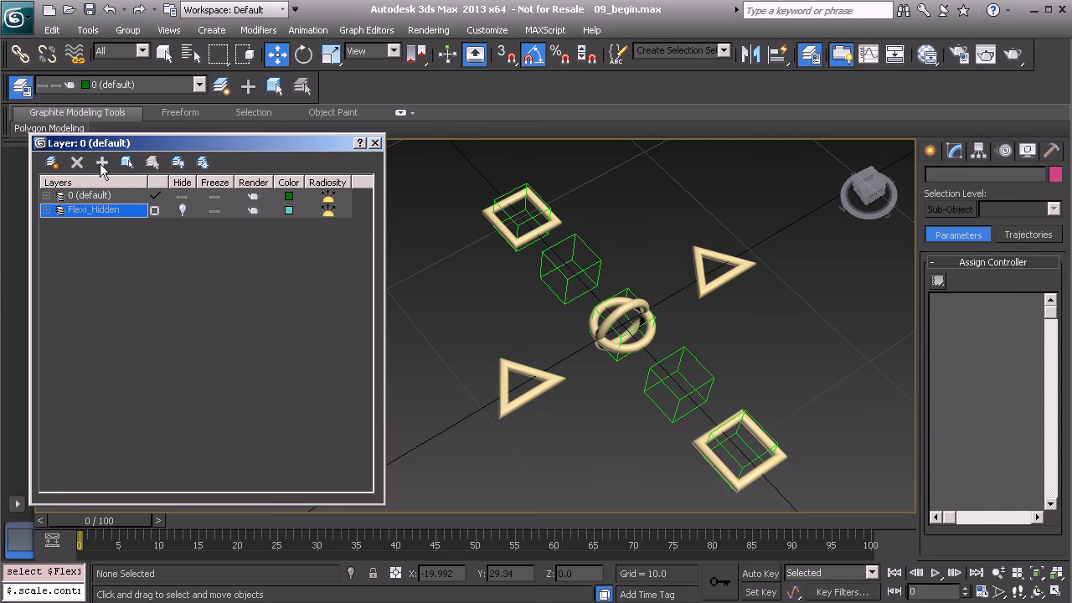
# - Close the layer manager, test-rotate the Flexi_Cnt_Start01 control twice and undo each rotation
pyautogui.keyDown('alt'); pyautogui.moveTo(503, 310); pyautogui.dragTo(579, 316, button='middle'); pyautogui.keyUp('alt')
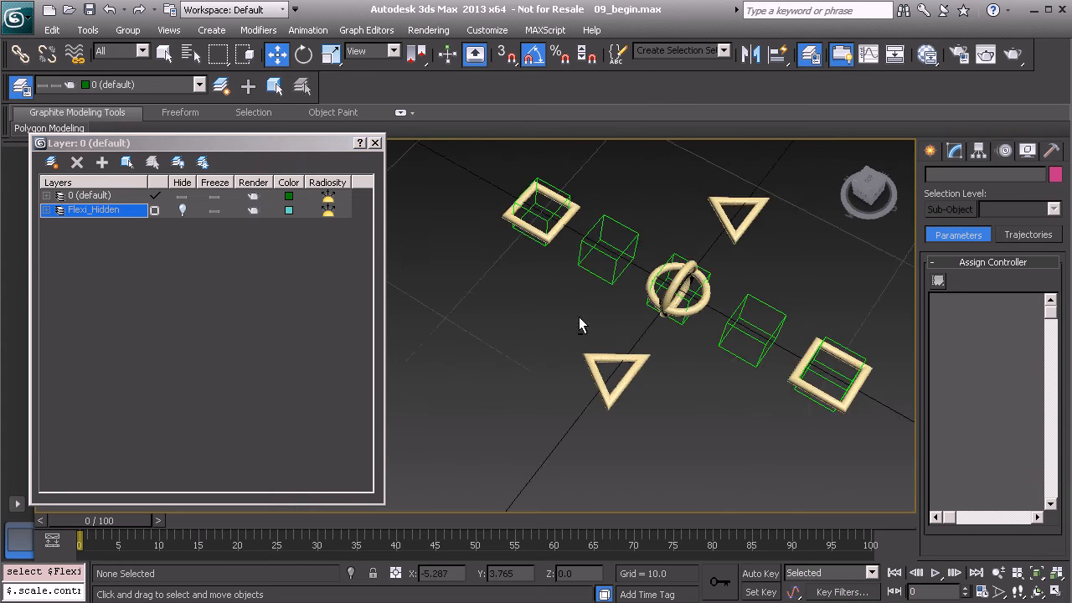
pyautogui.keyDown('alt'); pyautogui.moveTo(645, 303); pyautogui.dragTo(662, 318, button='middle'); pyautogui.keyUp('alt')
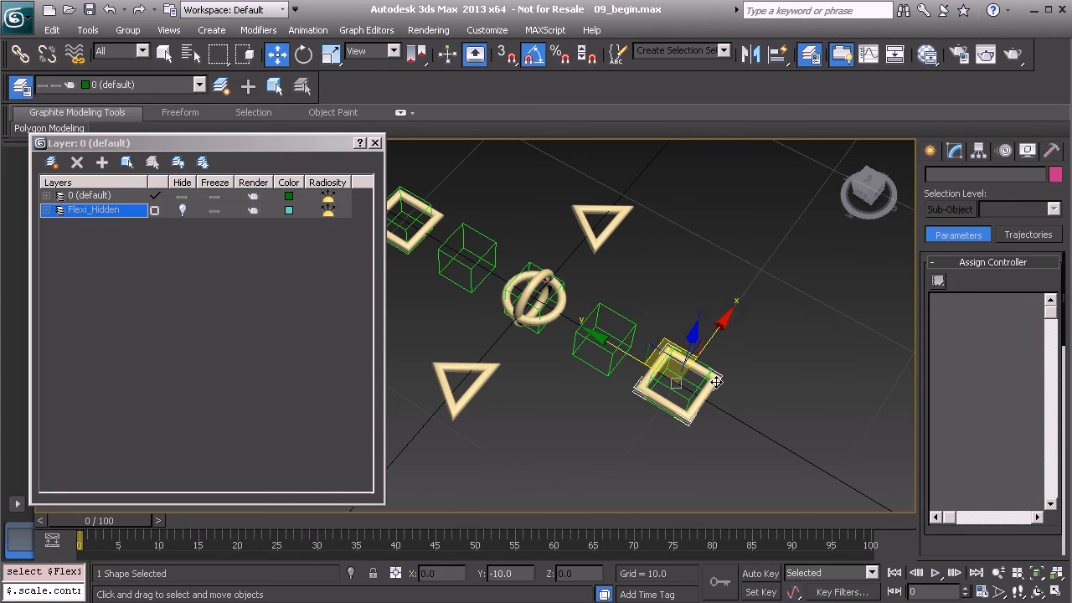
pyautogui.click(704, 378)
pyautogui.scroll(-1, 650, 326)
pyautogui.click(374, 143)
pyautogui.moveTo(497, 248); pyautogui.dragTo(490, 283, button='middle')
pyautogui.press('e')
pyautogui.moveTo(630, 416)
pyautogui.mouseDown()
pyautogui.moveTo(718, 268)
pyautogui.moveTo(565, 495)
pyautogui.moveTo(648, 285)
pyautogui.mouseUp()
pyautogui.hotkey('ctrl', 'z')
pyautogui.keyDown('alt'); pyautogui.moveTo(567, 327); pyautogui.dragTo(574, 331, button='middle'); pyautogui.keyUp('alt')
pyautogui.scroll(2, 574, 333)
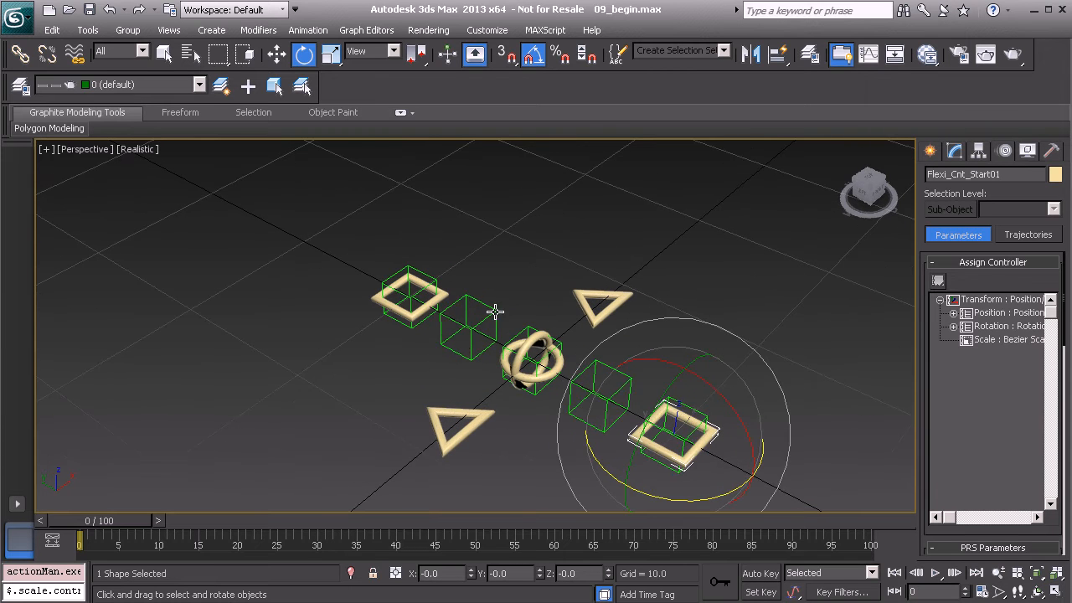
pyautogui.moveTo(695, 407)
pyautogui.mouseDown()
pyautogui.moveTo(637, 489)
pyautogui.moveTo(692, 305)
pyautogui.moveTo(619, 485)
pyautogui.moveTo(686, 275)
pyautogui.mouseUp()
pyautogui.hotkey('ctrl', 'z')
# - Test-move the Flexi_Cnt_Start01 control away from the chain and undo the move
pyautogui.moveTo(578, 435); pyautogui.dragTo(482, 366, button='middle')
pyautogui.keyDown('alt'); pyautogui.moveTo(482, 367); pyautogui.dragTo(482, 385, button='middle'); pyautogui.keyUp('alt')
pyautogui.press('w')
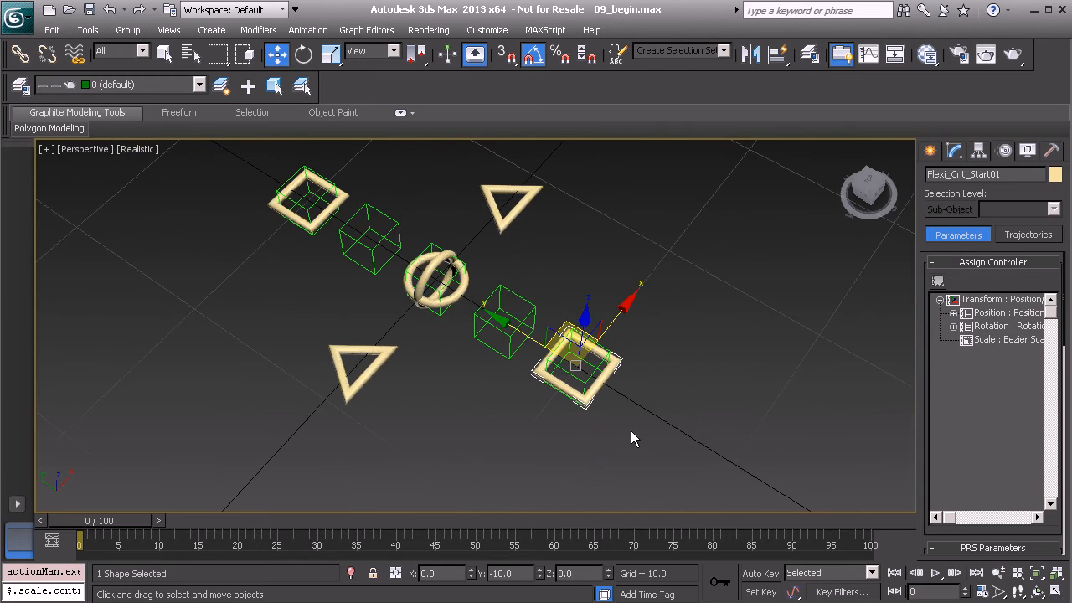
pyautogui.keyDown('alt'); pyautogui.moveTo(594, 418); pyautogui.dragTo(590, 446, button='middle'); pyautogui.keyUp('alt')
pyautogui.moveTo(566, 319); pyautogui.dragTo(463, 341)
pyautogui.hotkey('ctrl', 'z')
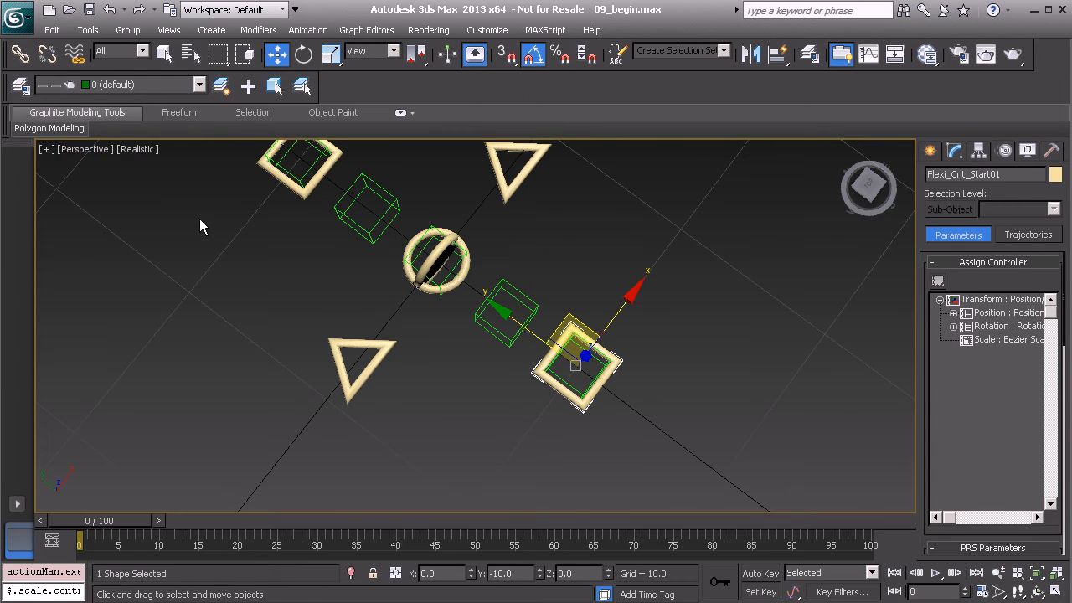
# - Reopen the layer manager and unhide the Flexi_Hidden layer to expose the bone drivers
pyautogui.click(20, 86)
pyautogui.click(183, 210)
pyautogui.keyDown('alt'); pyautogui.moveTo(548, 366); pyautogui.dragTo(608, 285, button='middle'); pyautogui.keyUp('alt')
pyautogui.scroll(5, 607, 285)
pyautogui.moveTo(612, 343); pyautogui.dragTo(601, 388, button='middle')
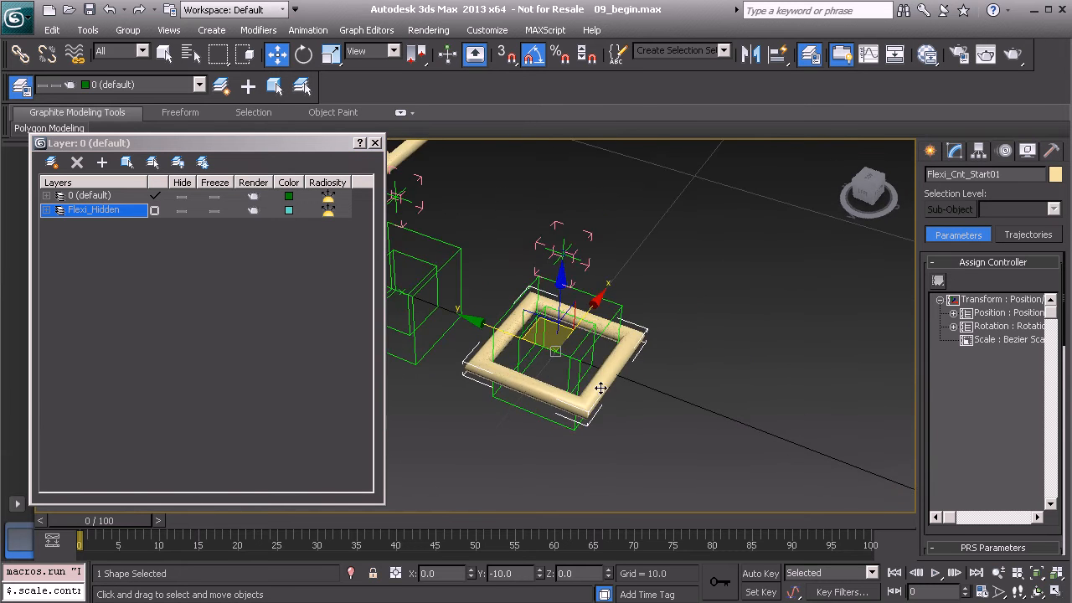
pyautogui.scroll(3, 601, 388)
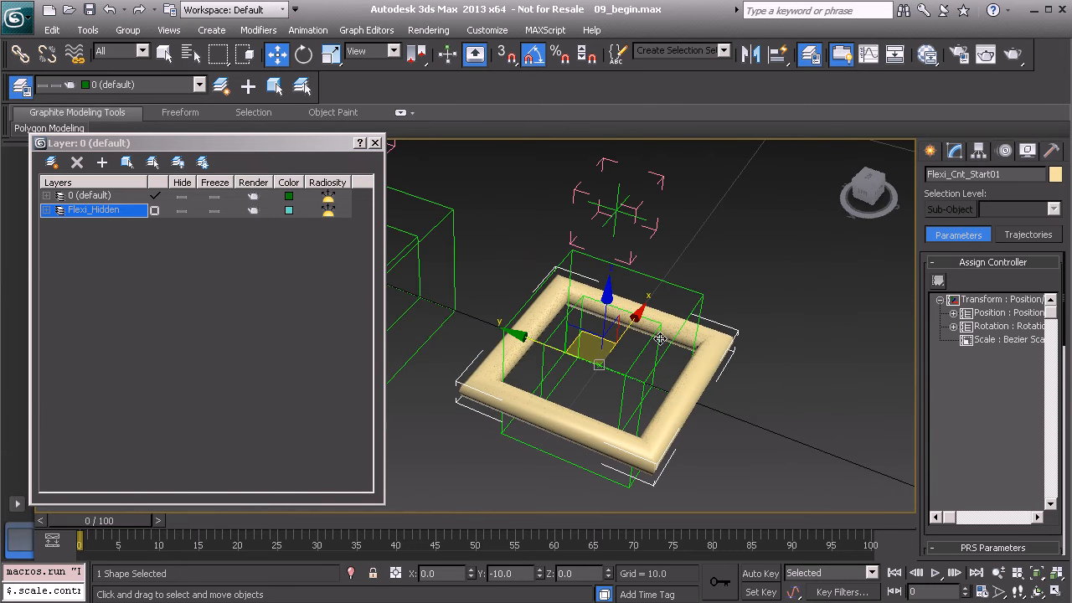
# - Link the Flexi_Bone_A01 and Flexi_Bone_B01 helpers to the matching bone driver helpers inside them
pyautogui.click(20, 54)
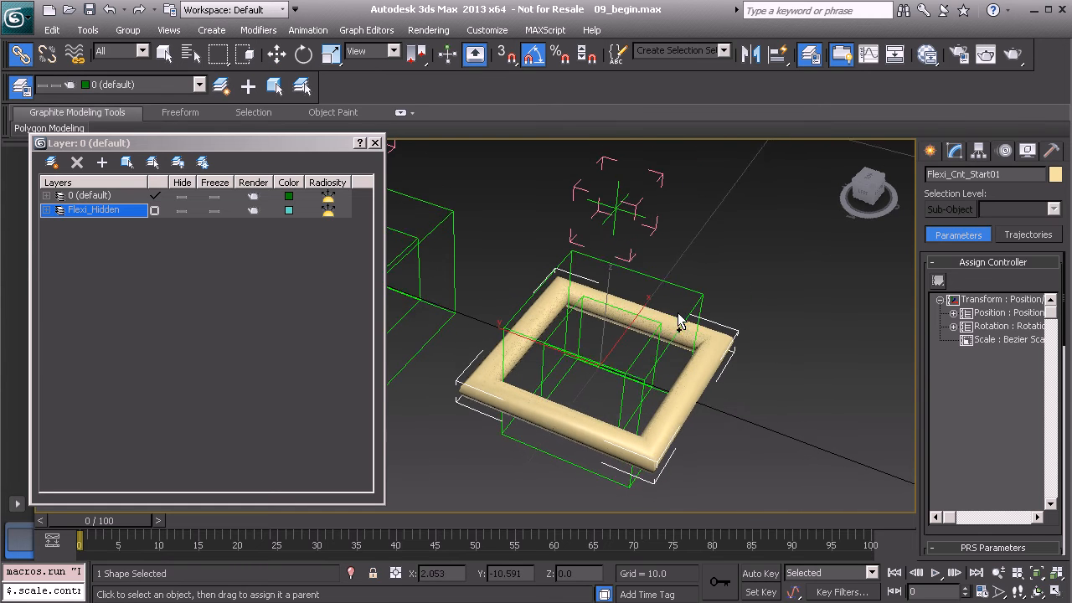
pyautogui.scroll(3, 696, 314)
pyautogui.click(782, 283)
pyautogui.moveTo(752, 305); pyautogui.dragTo(705, 367)
pyautogui.moveTo(402, 291); pyautogui.dragTo(813, 271, button='middle')
pyautogui.moveTo(817, 261); pyautogui.dragTo(763, 298)
# - Link Flexi_Bone_C01, Flexi_Bone_D01 and Flexi_Bone_E01 to the matching bone driver helpers inside them
pyautogui.moveTo(552, 279); pyautogui.dragTo(713, 316, button='middle')
pyautogui.scroll(3, 667, 382)
pyautogui.moveTo(684, 284); pyautogui.dragTo(681, 282, button='middle')
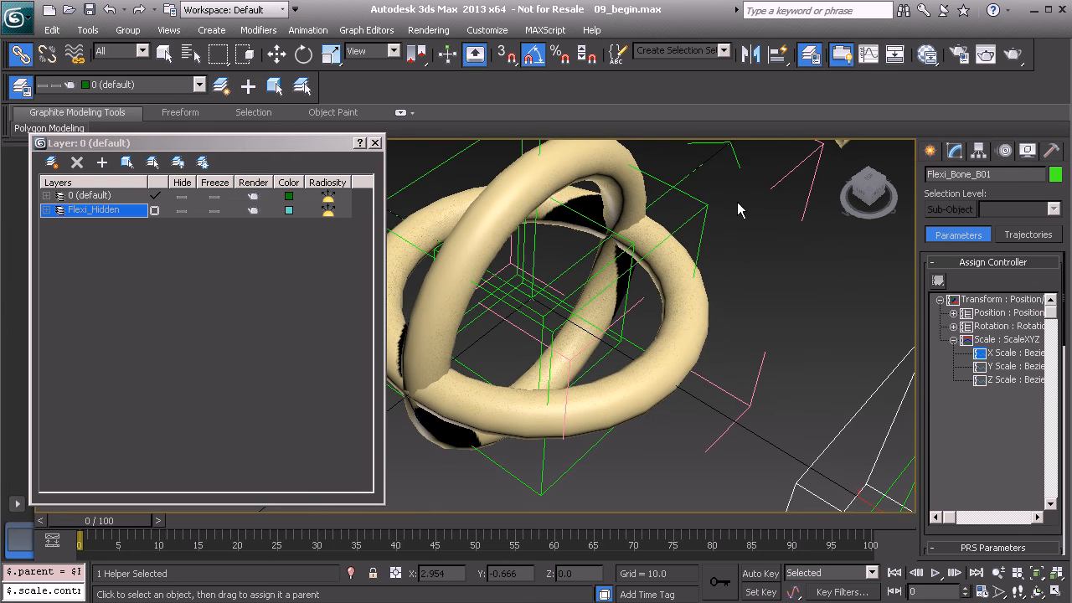
pyautogui.moveTo(705, 204); pyautogui.dragTo(709, 208)
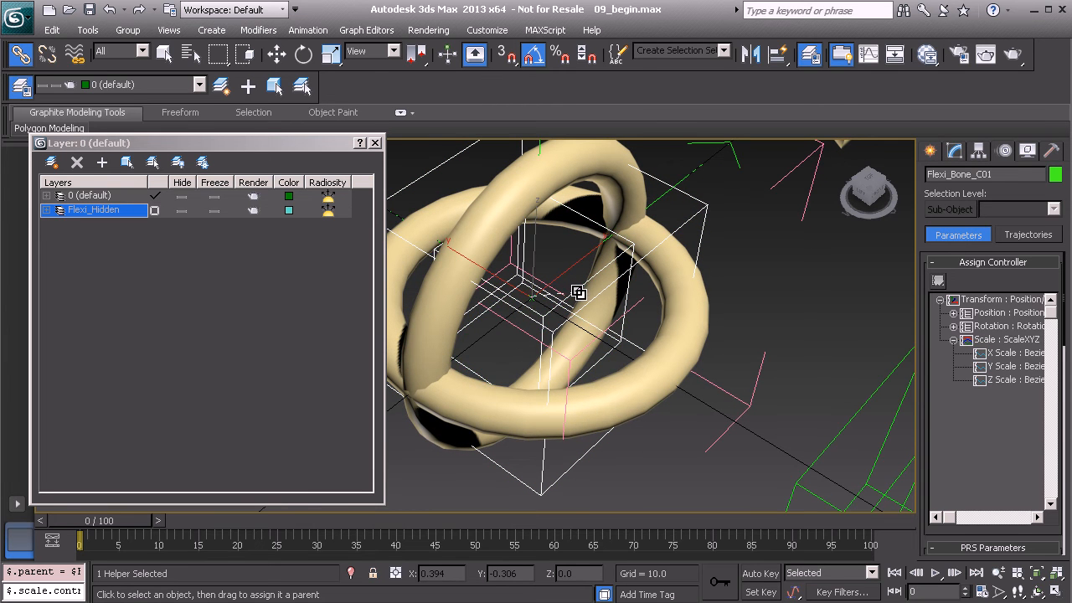
pyautogui.press('z')
pyautogui.moveTo(784, 285); pyautogui.dragTo(702, 297)
pyautogui.moveTo(528, 249); pyautogui.dragTo(768, 415, button='middle')
pyautogui.moveTo(719, 291); pyautogui.dragTo(694, 314)
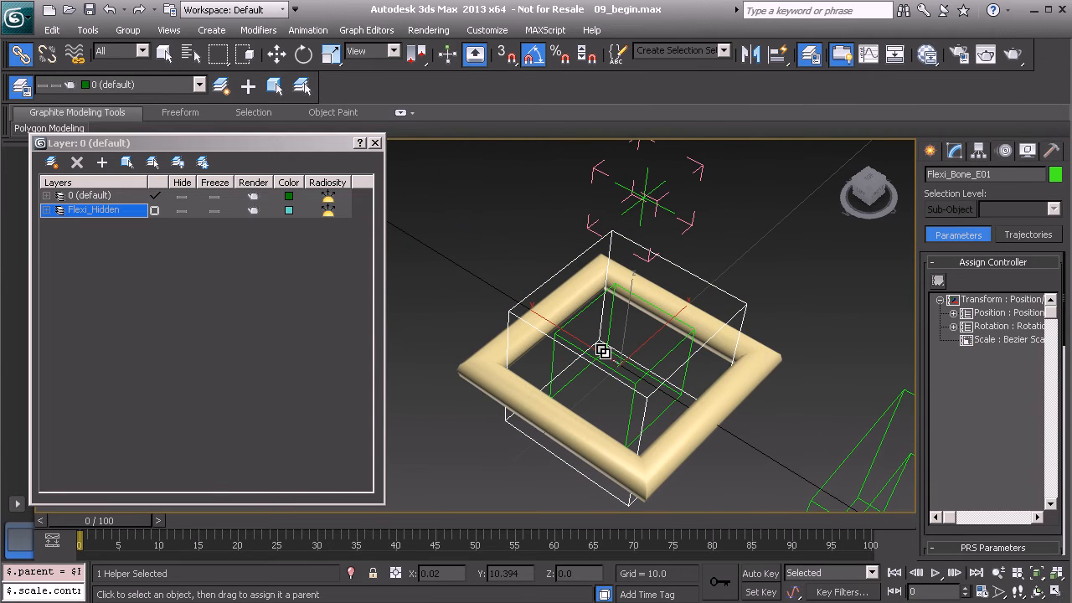
pyautogui.moveTo(634, 413); pyautogui.dragTo(642, 404)
# - Hide the Flexi_Hidden layer again
pyautogui.scroll(-5, 612, 373)
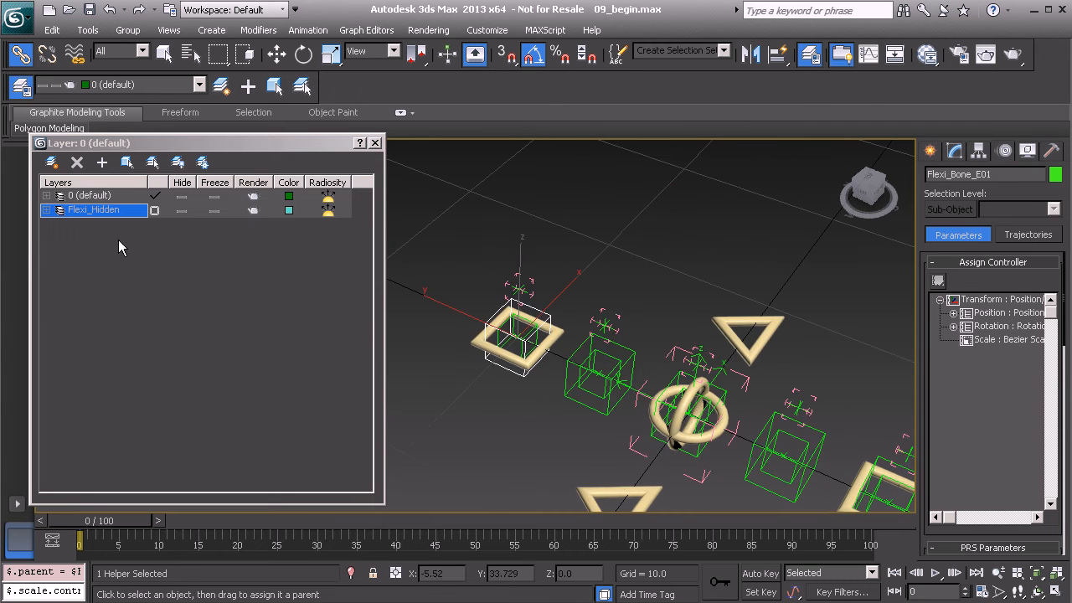
pyautogui.click(183, 209)
pyautogui.moveTo(608, 359); pyautogui.dragTo(553, 334, button='middle')
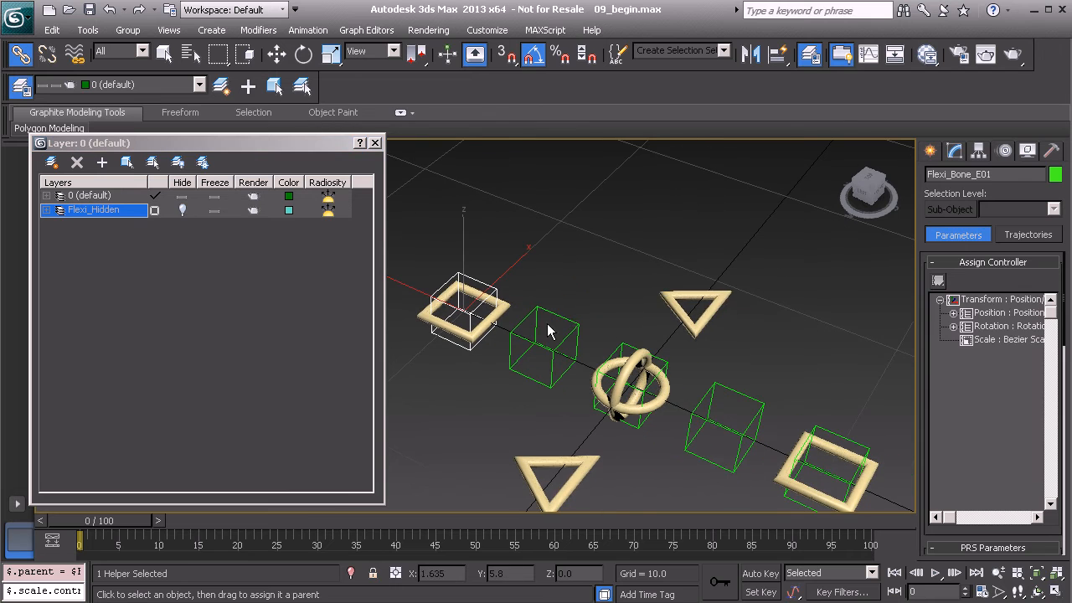
# - Select all five Flexi_Bone helpers and apply Freeze Transform to them
pyautogui.keyDown('ctrl'); pyautogui.click(567, 321); pyautogui.keyUp('ctrl')
pyautogui.keyDown('ctrl'); pyautogui.click(748, 398); pyautogui.keyUp('ctrl')
pyautogui.keyDown('ctrl'); pyautogui.click(829, 433); pyautogui.keyUp('ctrl')
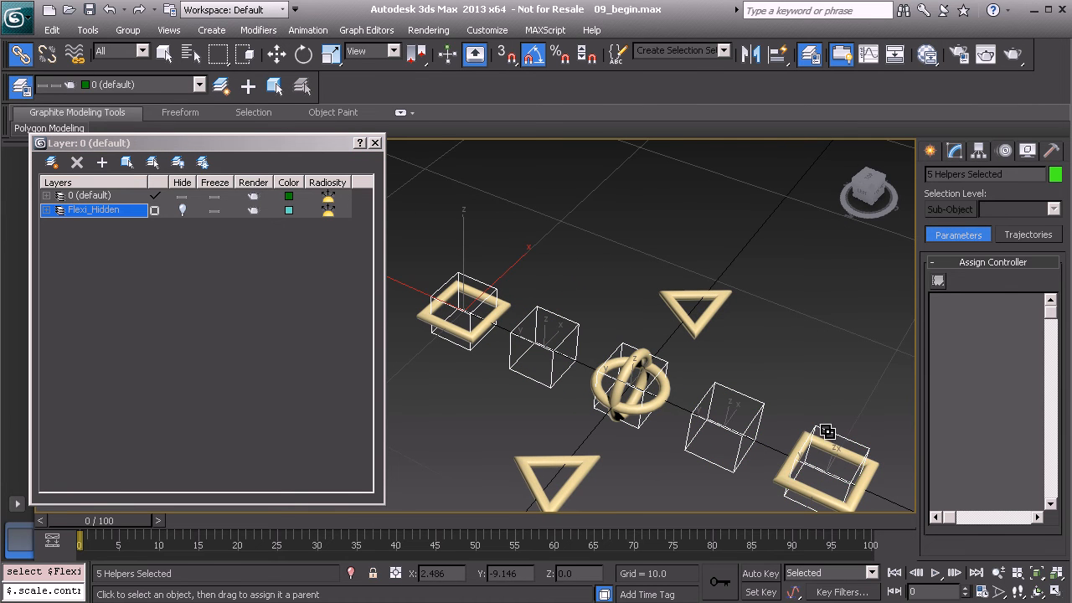
pyautogui.rightClick(778, 331)
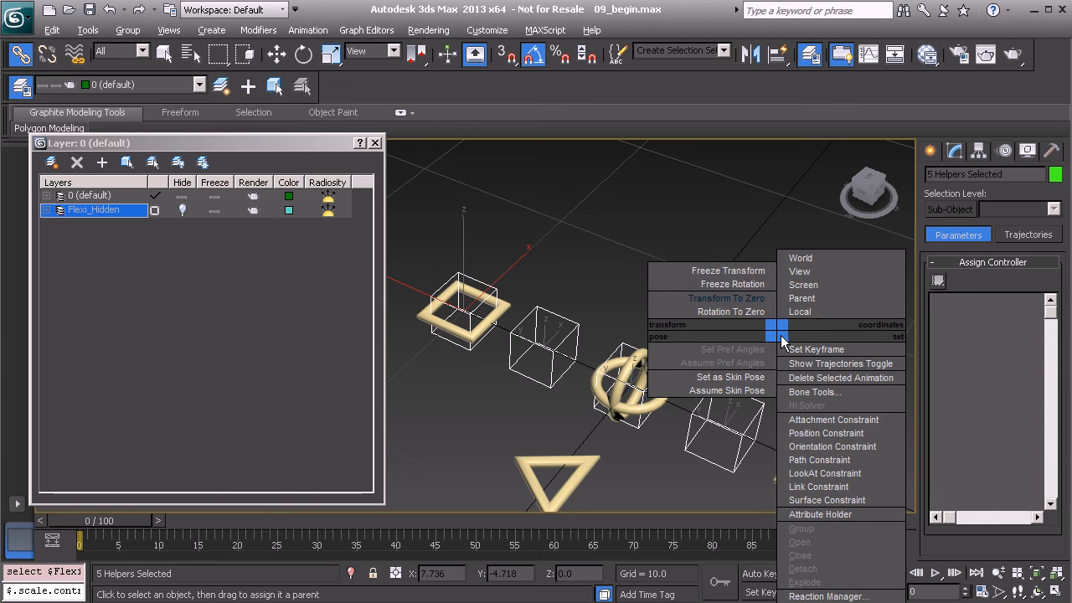
pyautogui.click(718, 270)
pyautogui.click(483, 457)
# - Test the linked bones by moving the Flexi_Cnt_Start01 control and undo the move
pyautogui.scroll(-5, 742, 412)
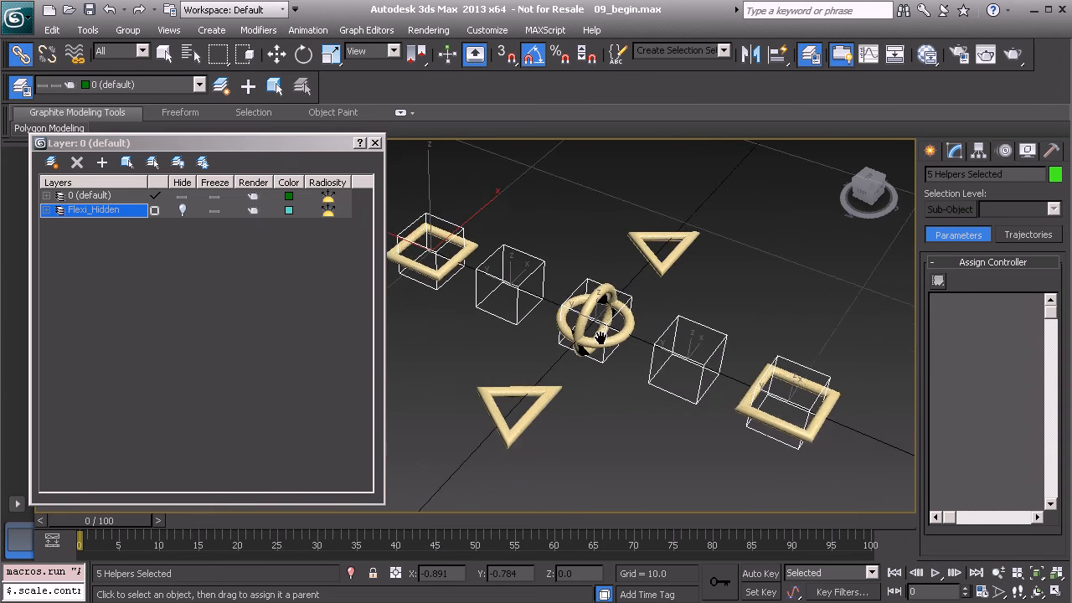
pyautogui.click(717, 395)
pyautogui.keyDown('alt'); pyautogui.moveTo(717, 395); pyautogui.dragTo(693, 457, button='middle'); pyautogui.keyUp('alt')
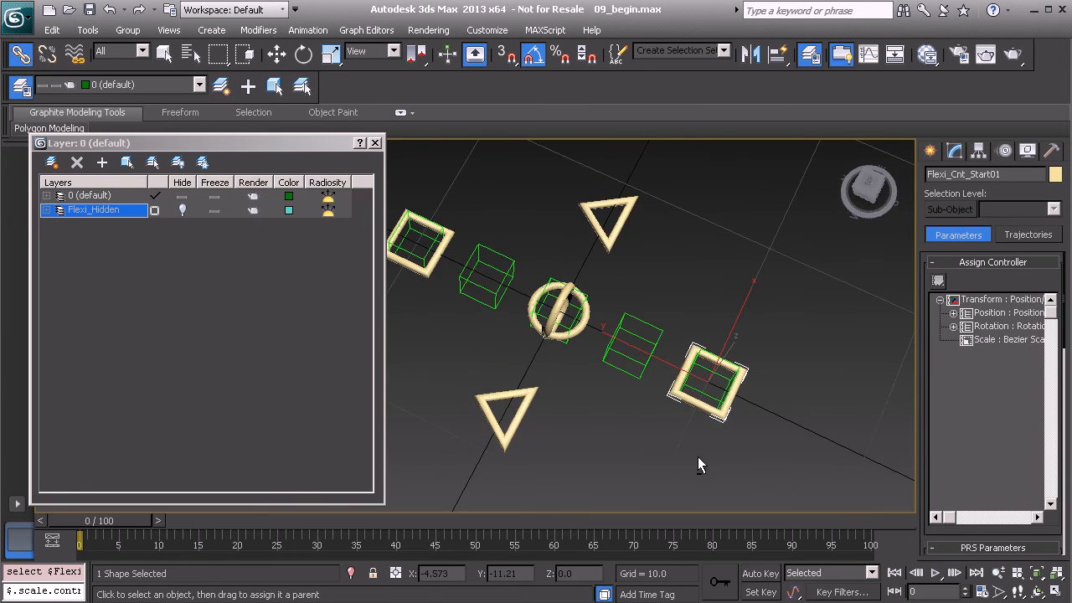
pyautogui.press('w')
pyautogui.moveTo(689, 338); pyautogui.dragTo(723, 270)
pyautogui.hotkey('ctrl', 'z')
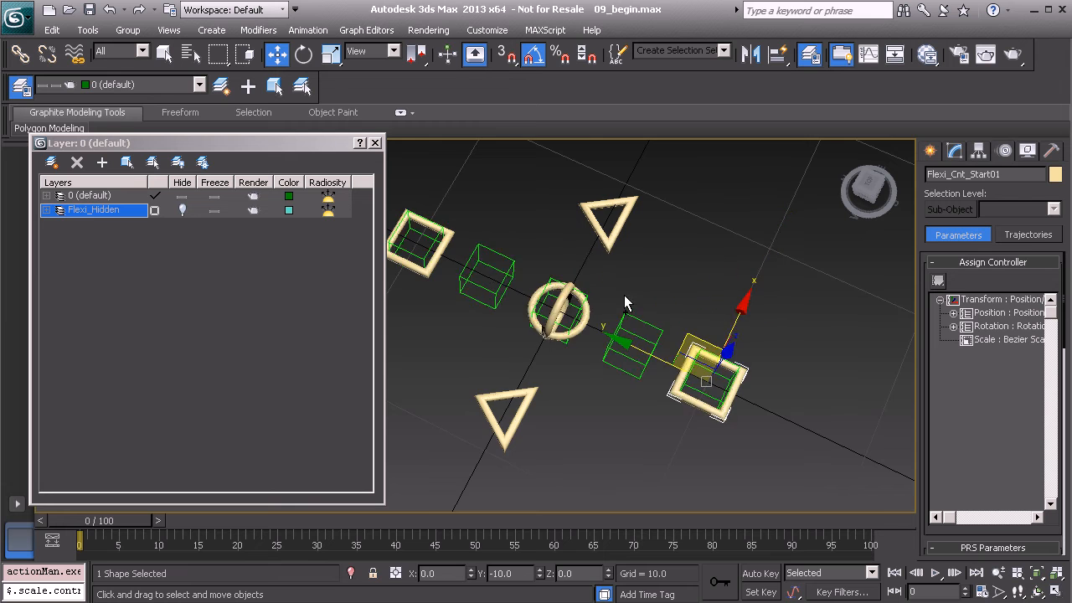
# - Test the linked bones by rotating the Flexi_Cnt_Start01 control and undo the rotation
pyautogui.scroll(-3, 624, 298)
pyautogui.keyDown('alt'); pyautogui.moveTo(622, 355); pyautogui.dragTo(605, 301, button='middle'); pyautogui.keyUp('alt')
pyautogui.press('e')
pyautogui.moveTo(671, 374); pyautogui.dragTo(728, 165)
pyautogui.hotkey('ctrl', 'z')
pyautogui.hotkey('ctrl', 'z')
# - Test the bones by rotating the Flexi_Cnt_End01 control, and reset both end controls with Transform To Zero
pyautogui.click(414, 271)
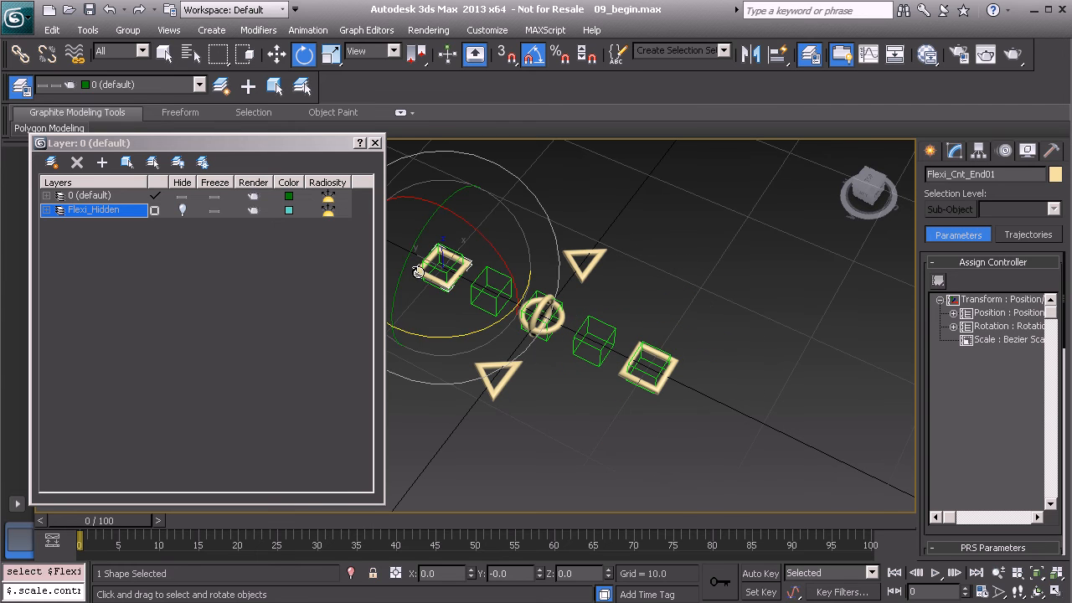
pyautogui.moveTo(353, 457); pyautogui.dragTo(635, 506)
pyautogui.keyDown('ctrl'); pyautogui.click(675, 362); pyautogui.keyUp('ctrl')
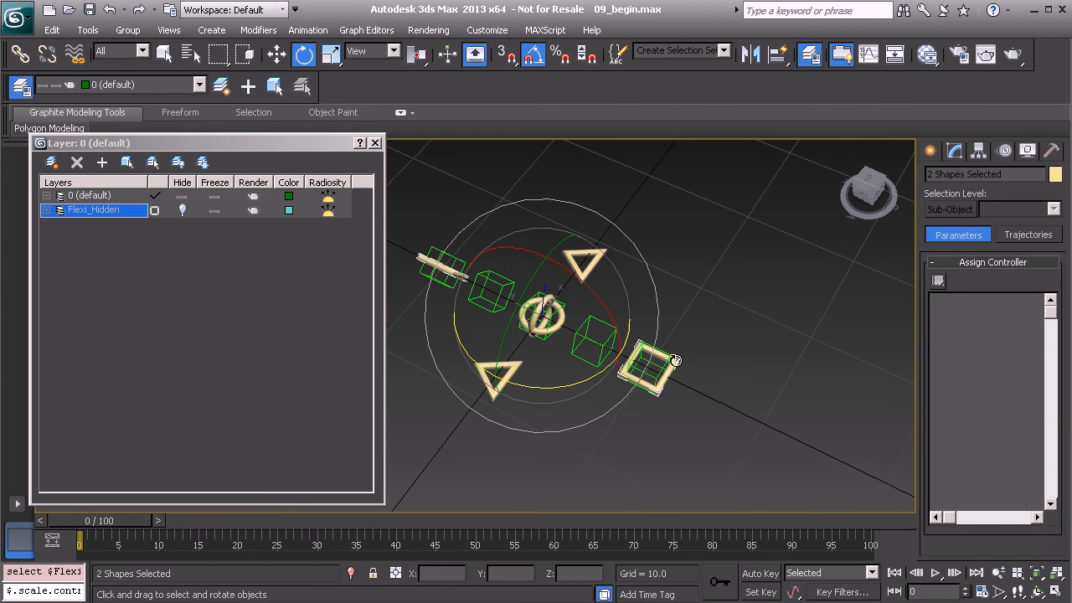
pyautogui.rightClick(689, 213)
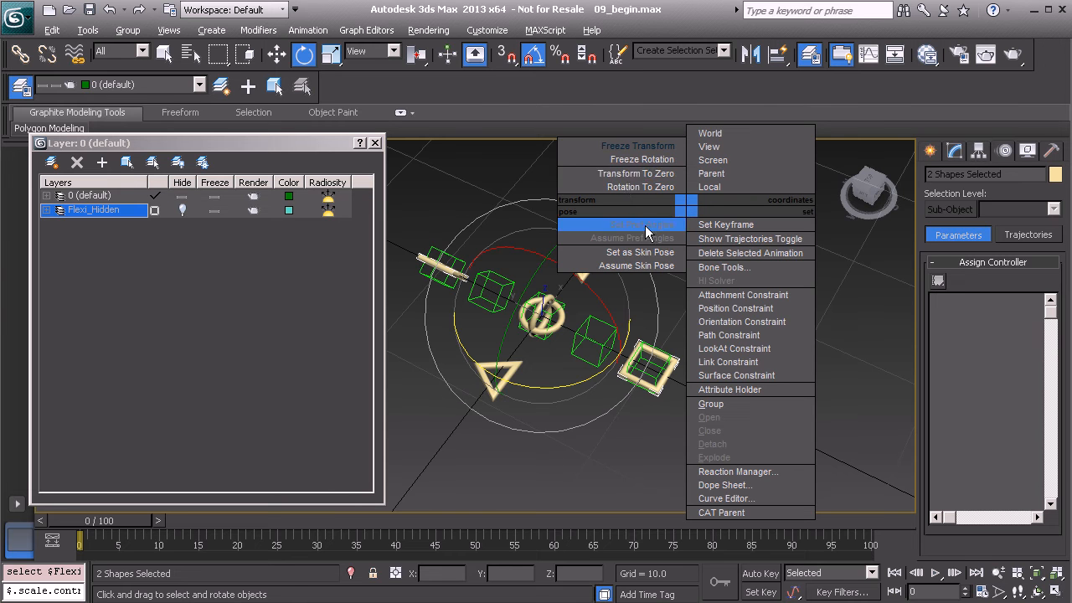
pyautogui.click(629, 173)
pyautogui.scroll(3, 678, 272)
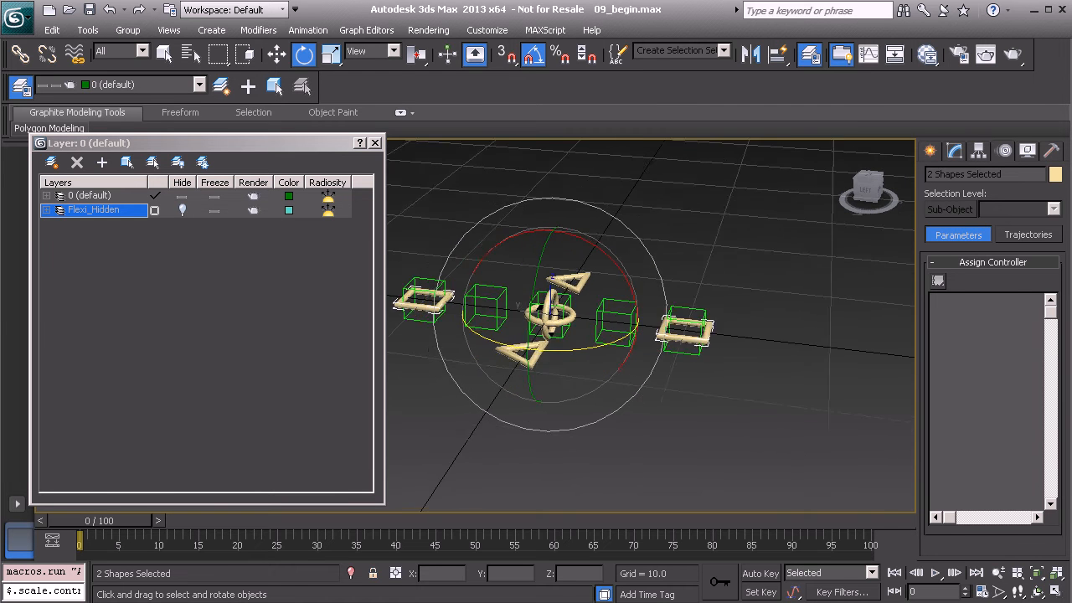
# - Test the linked bones by moving the Flexi_Mid_Bend01 control and undo the move
pyautogui.click(703, 253)
pyautogui.click(596, 273)
pyautogui.keyDown('alt'); pyautogui.moveTo(593, 333); pyautogui.dragTo(591, 349, button='middle'); pyautogui.keyUp('alt')
pyautogui.scroll(-4, 587, 356)
pyautogui.press('w')
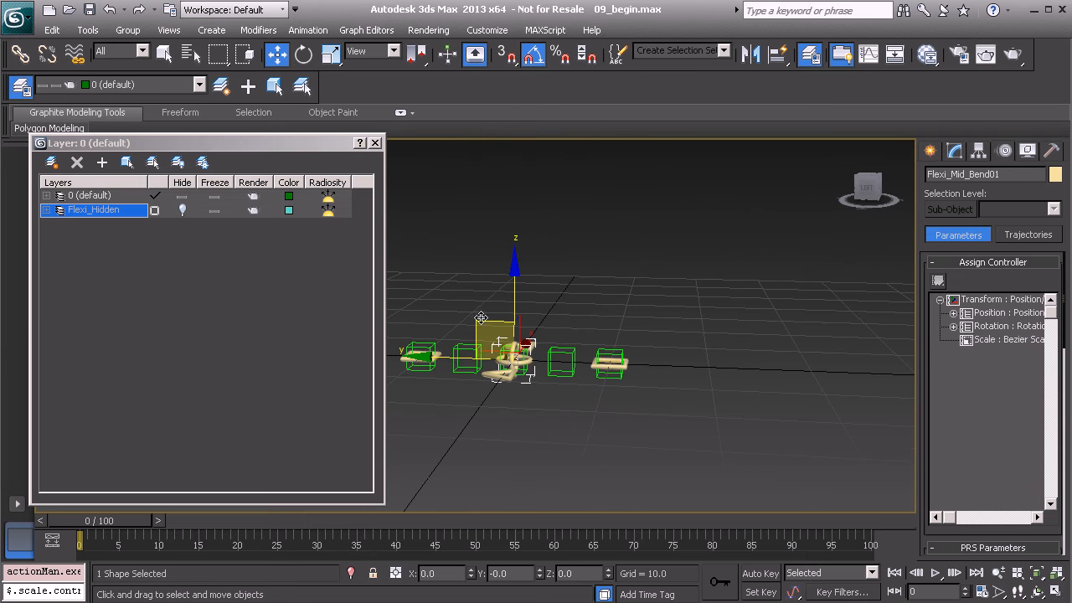
pyautogui.moveTo(482, 323); pyautogui.dragTo(531, 261)
pyautogui.hotkey('ctrl', 'z')
# - Test the whole rig by scaling the Flexi_Cnt_Global01 control and undo the scaling
pyautogui.keyDown('alt'); pyautogui.moveTo(542, 296); pyautogui.dragTo(584, 374, button='middle'); pyautogui.keyUp('alt')
pyautogui.scroll(1, 587, 374)
pyautogui.click(608, 366)
pyautogui.click(578, 339)
pyautogui.scroll(-2, 577, 337)
pyautogui.press('r')
pyautogui.moveTo(515, 362); pyautogui.dragTo(599, 225)
pyautogui.hotkey('ctrl', 'z')
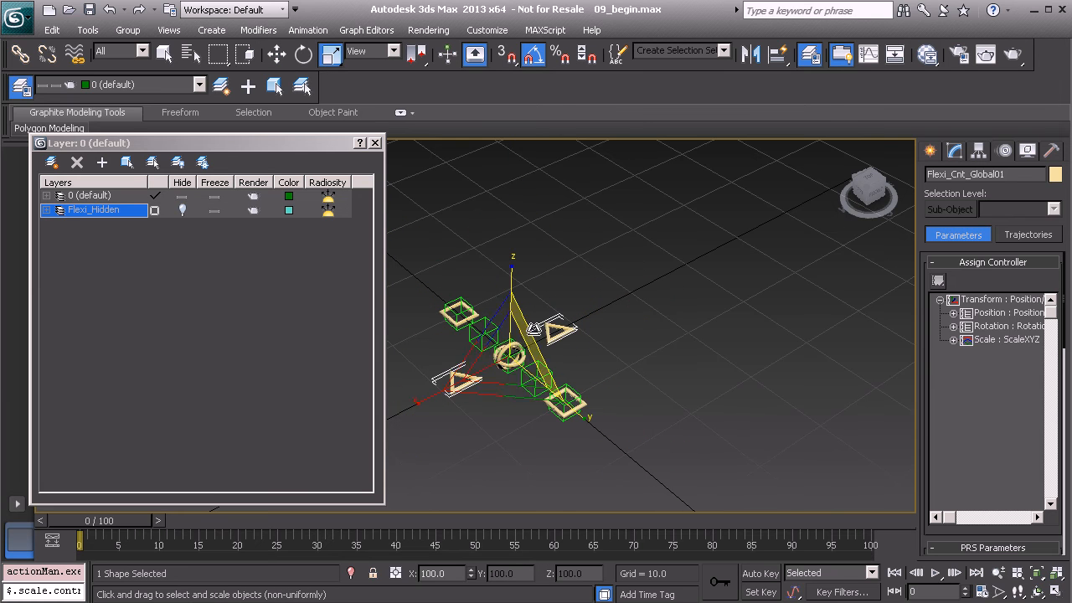
# - Test the bones by rotating the Flexi_Cnt_Global01 control and moving the Flexi_Cnt_End01 control
pyautogui.press('e')
pyautogui.moveTo(532, 327); pyautogui.dragTo(609, 269)
pyautogui.click(609, 269)
pyautogui.keyDown('alt'); pyautogui.moveTo(554, 303); pyautogui.dragTo(592, 327, button='middle'); pyautogui.keyUp('alt')
pyautogui.click(424, 305)
pyautogui.press('w')
pyautogui.moveTo(579, 339); pyautogui.dragTo(662, 403)
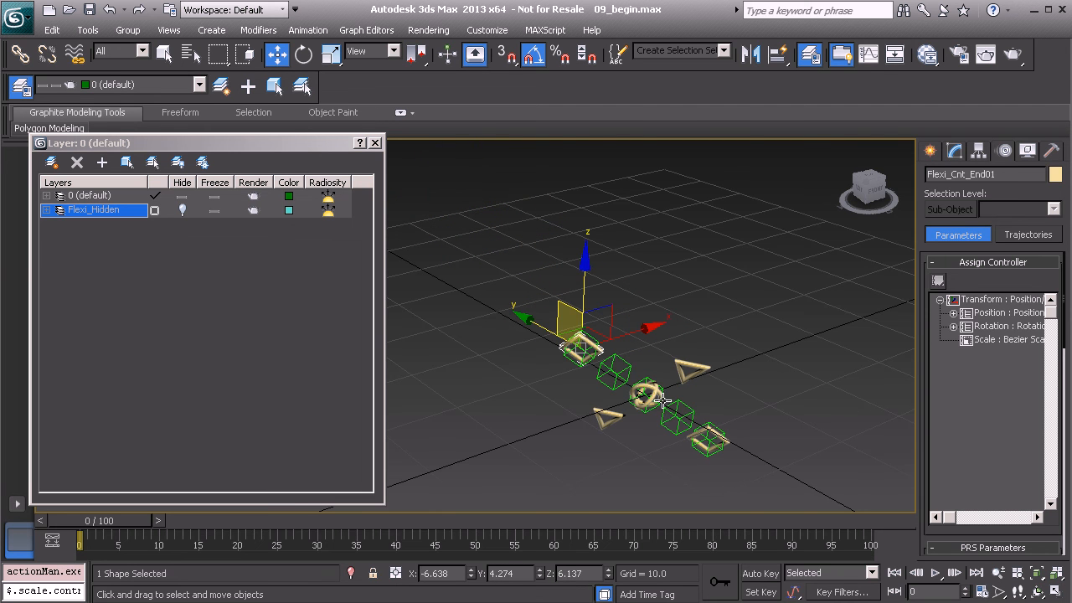
# - Reset the Flexi_Cnt_Global01 control with Transform To Zero
pyautogui.click(645, 394)
pyautogui.rightClick(687, 264)
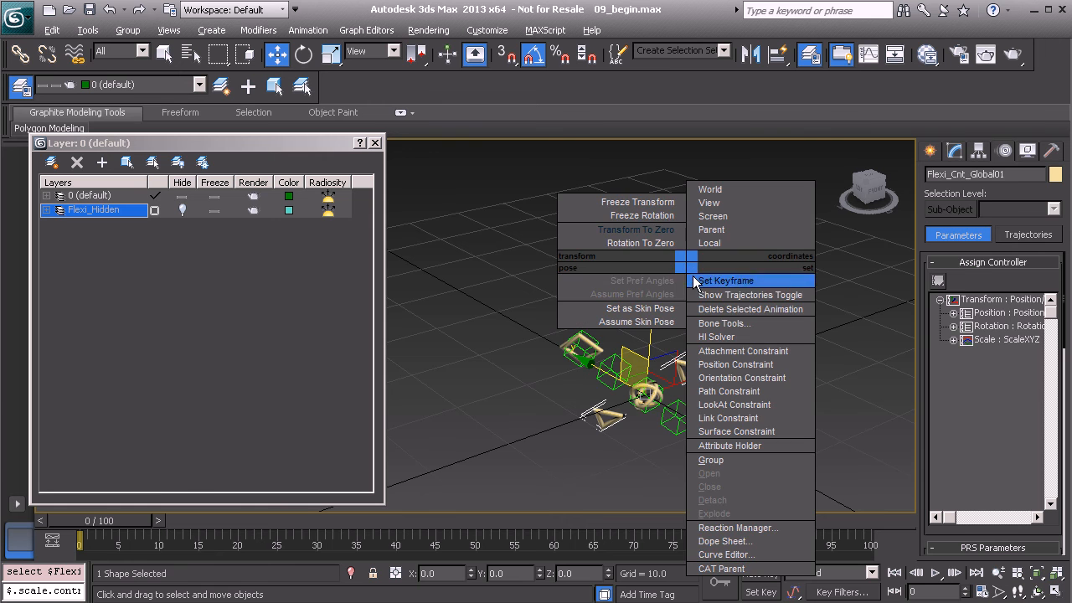
pyautogui.click(628, 229)
# - Clear the selection and close the layer manager
pyautogui.keyDown('alt'); pyautogui.moveTo(628, 389); pyautogui.dragTo(583, 382, button='middle'); pyautogui.keyUp('alt')
pyautogui.click(576, 268)
pyautogui.moveTo(617, 425); pyautogui.dragTo(579, 368, button='middle')
pyautogui.scroll(3, 579, 368)
pyautogui.scroll(1, 579, 368)
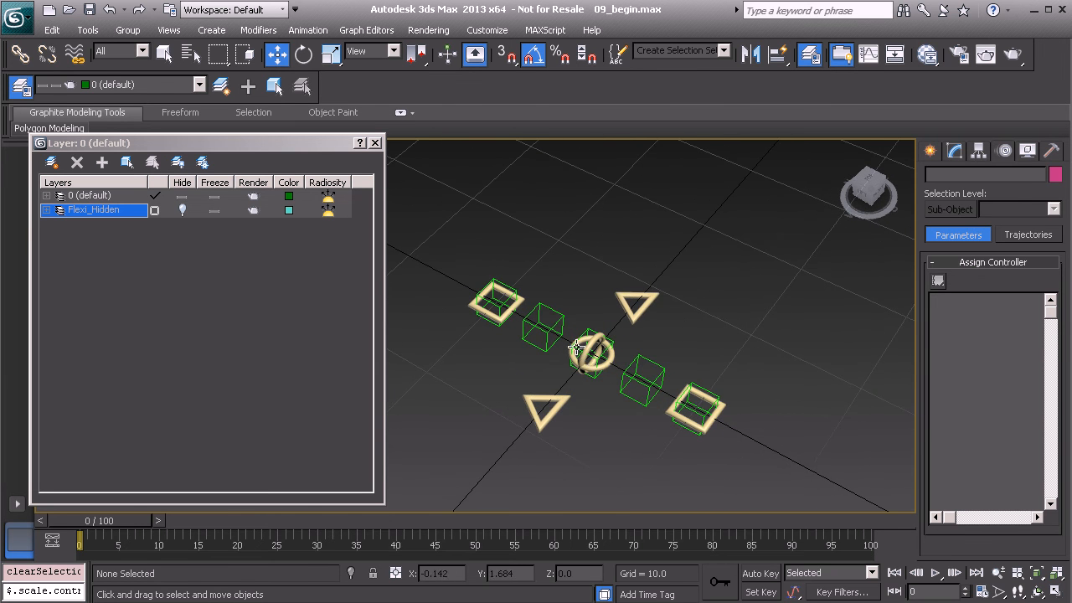
pyautogui.click(377, 144)
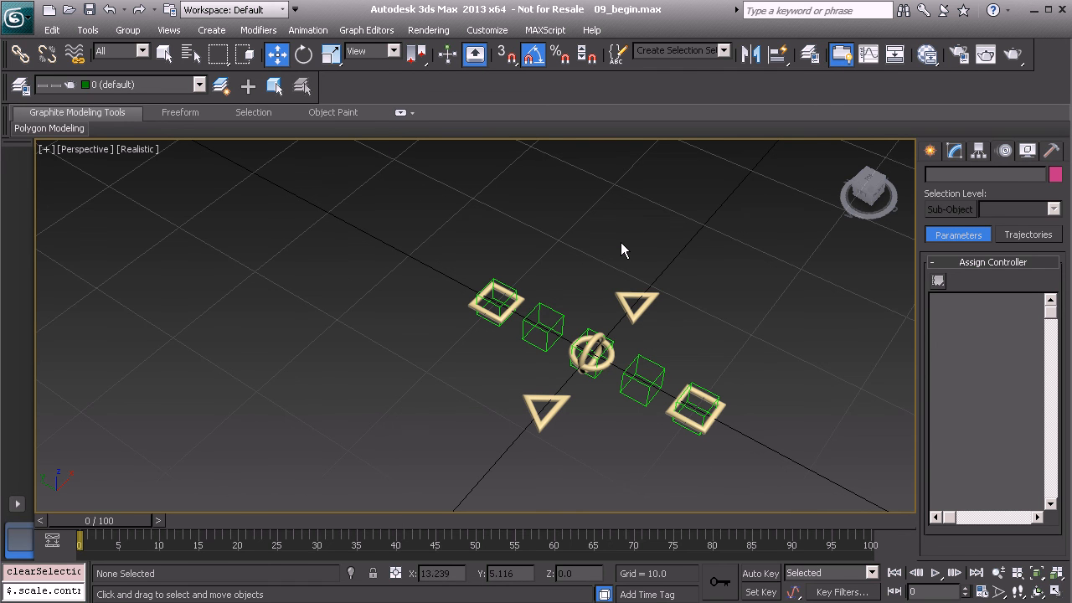
pyautogui.moveTo(612, 254)
pyautogui.keyDown('alt'); pyautogui.mouseDown(button='middle')
pyautogui.moveTo(591, 276)
pyautogui.moveTo(572, 251)
pyautogui.moveTo(445, 282)
pyautogui.mouseUp(button='middle'); pyautogui.keyUp('alt')
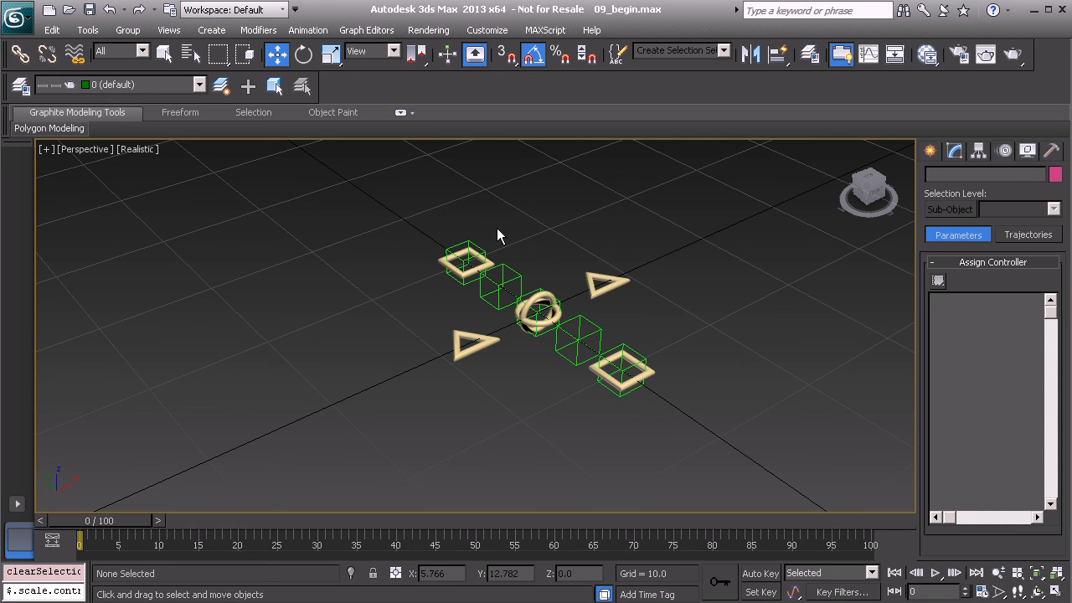
pyautogui.keyDown('alt'); pyautogui.moveTo(593, 311); pyautogui.dragTo(499, 327, button='middle'); pyautogui.keyUp('alt')
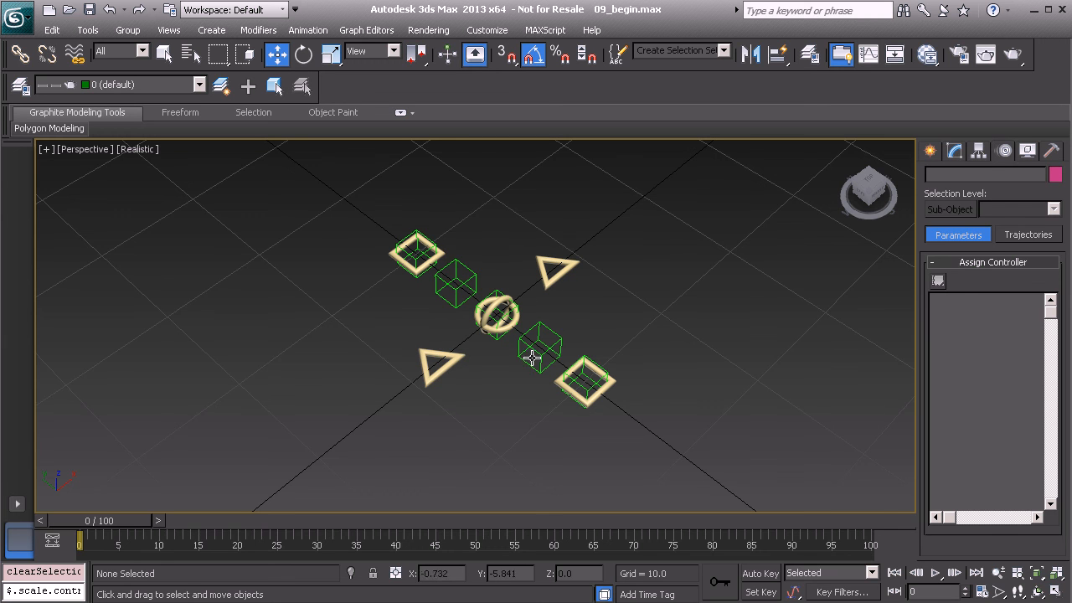
pyautogui.moveTo(528, 314)
pyautogui.keyDown('alt'); pyautogui.mouseDown(button='middle')
pyautogui.moveTo(502, 321)
pyautogui.moveTo(516, 343)
pyautogui.moveTo(519, 333)
pyautogui.mouseUp(button='middle'); pyautogui.keyUp('alt')
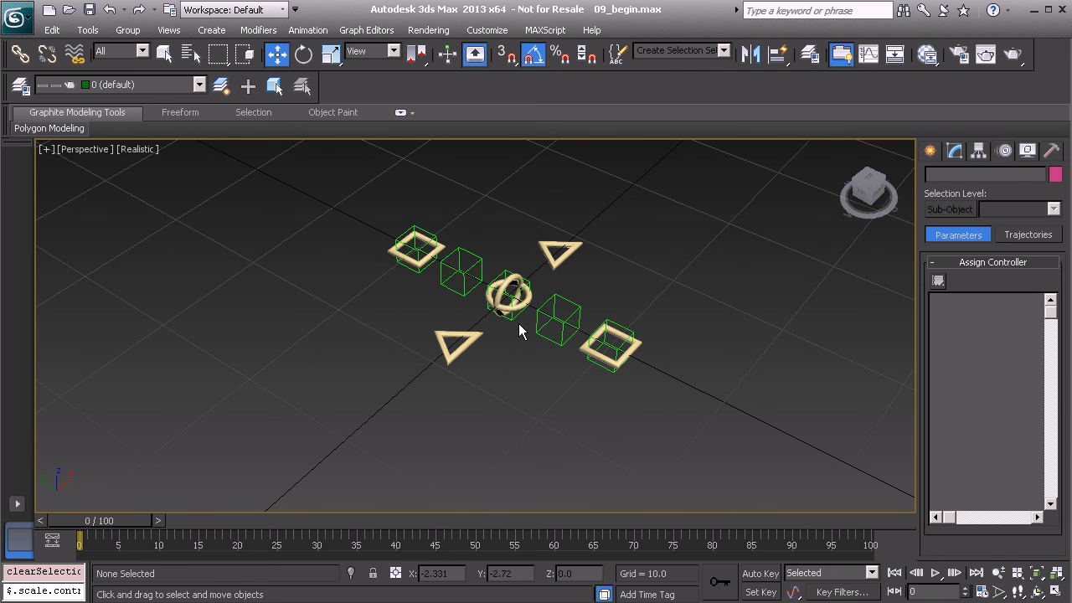